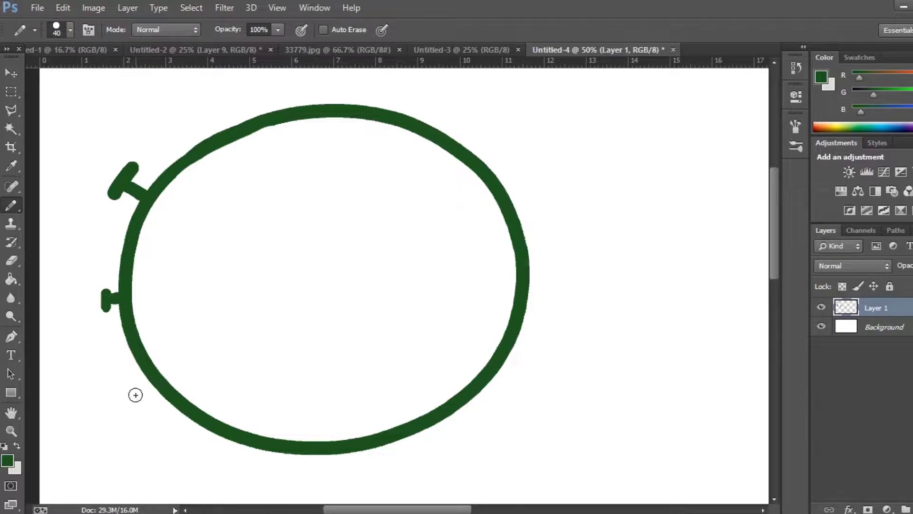
Step: Draw T-shaped spikes of varied sizes along the lower half of the circle outline with the size-40 Pencil
left_click_drag(130, 389, 149, 408)
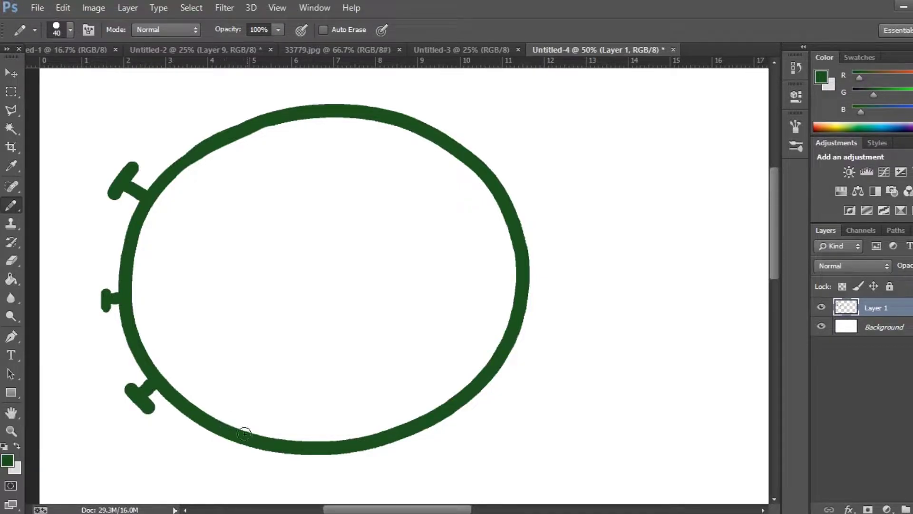
mouse_move(218, 453)
left_mouse_down()
mouse_move(236, 464)
mouse_move(234, 442)
left_mouse_up()
key("ctrl+z")
left_click_drag(303, 463, 308, 461)
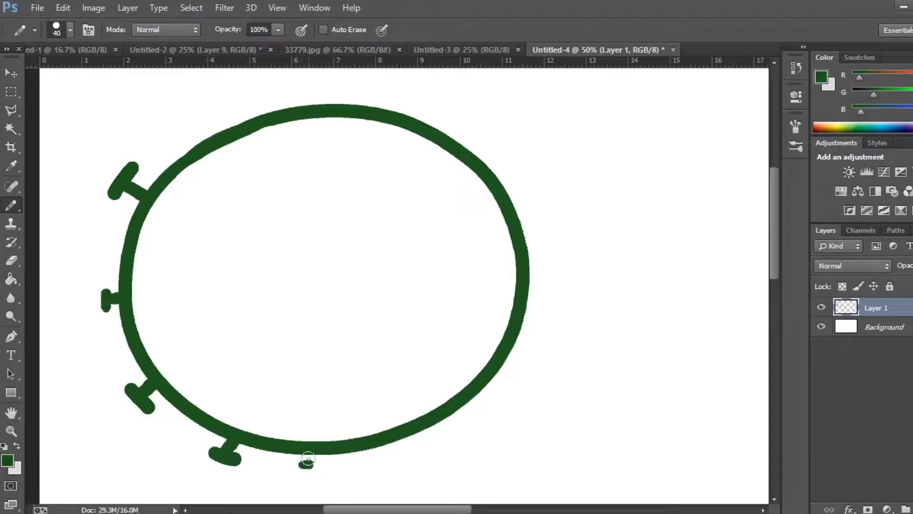
mouse_move(413, 433)
left_mouse_down()
mouse_move(418, 448)
mouse_move(437, 446)
left_mouse_up()
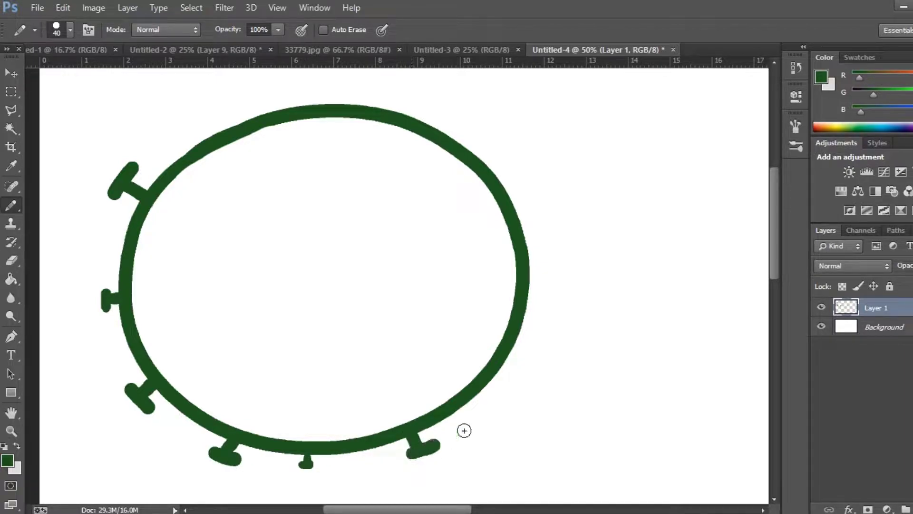
key("ctrl+z")
mouse_move(477, 393)
left_mouse_down()
mouse_move(500, 396)
mouse_move(479, 414)
left_mouse_up()
key("ctrl+z")
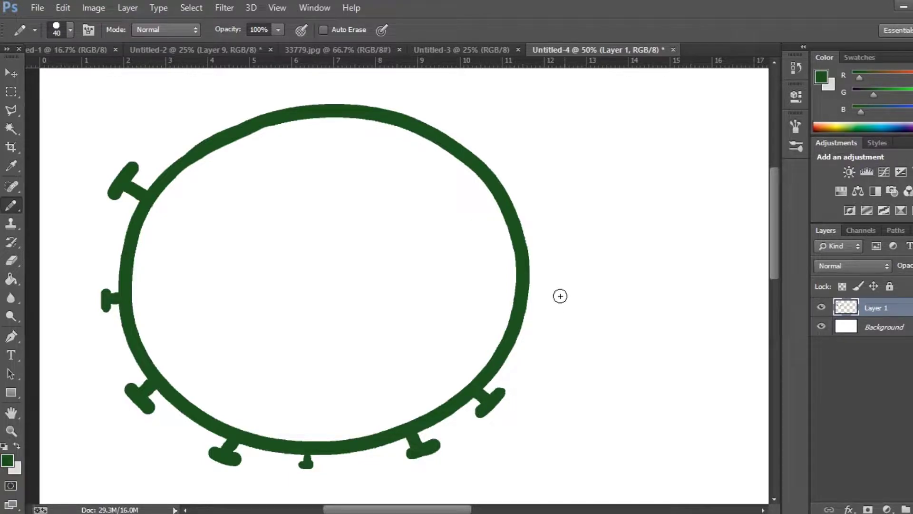
Step: Add more large and small T-shaped spikes along the circle's right side and top with the Pencil
left_click_drag(522, 323, 533, 329)
mouse_move(538, 208)
left_mouse_down()
mouse_move(547, 233)
mouse_move(541, 221)
left_mouse_up()
key("ctrl+z")
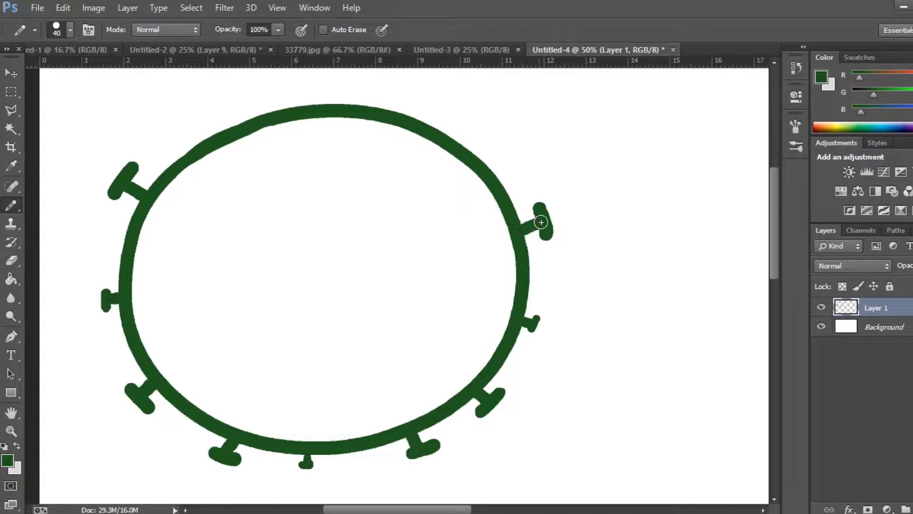
mouse_move(467, 124)
left_mouse_down()
mouse_move(482, 135)
mouse_move(457, 145)
left_mouse_up()
key("ctrl+z")
left_click(393, 108)
mouse_move(255, 96)
left_mouse_down()
mouse_move(278, 91)
mouse_move(263, 100)
mouse_move(264, 123)
left_mouse_up()
left_click_drag(193, 134, 204, 128)
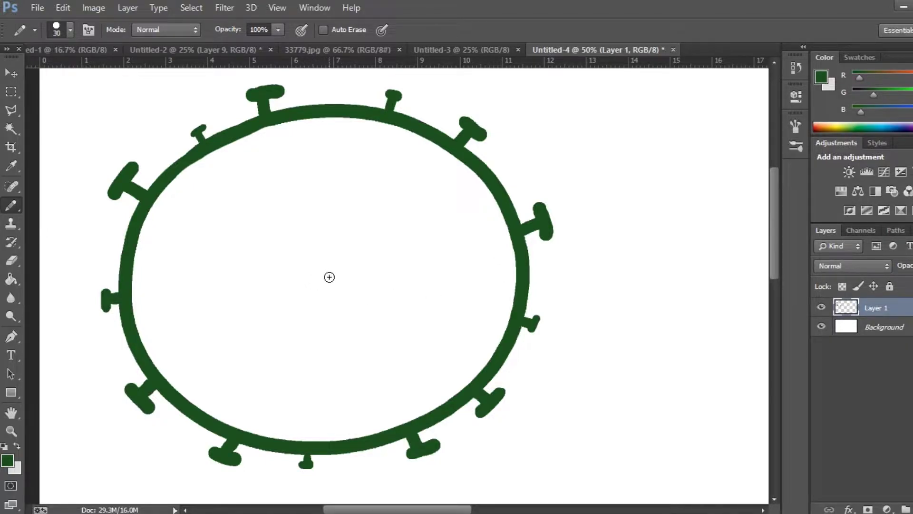
Step: Draw two large oval eyes with small pupils inside the circle, the second touching its right edge, using the size-30 Pencil
mouse_move(298, 210)
left_mouse_down()
mouse_move(306, 315)
mouse_move(333, 216)
left_mouse_up()
key("ctrl+z")
mouse_move(290, 191)
left_mouse_down()
mouse_move(214, 234)
mouse_move(286, 190)
mouse_move(308, 195)
mouse_move(245, 207)
left_mouse_up()
key("ctrl+z")
mouse_move(461, 198)
left_mouse_down()
mouse_move(514, 261)
mouse_move(444, 190)
mouse_move(449, 199)
mouse_move(473, 198)
left_mouse_up()
key("ctrl+z")
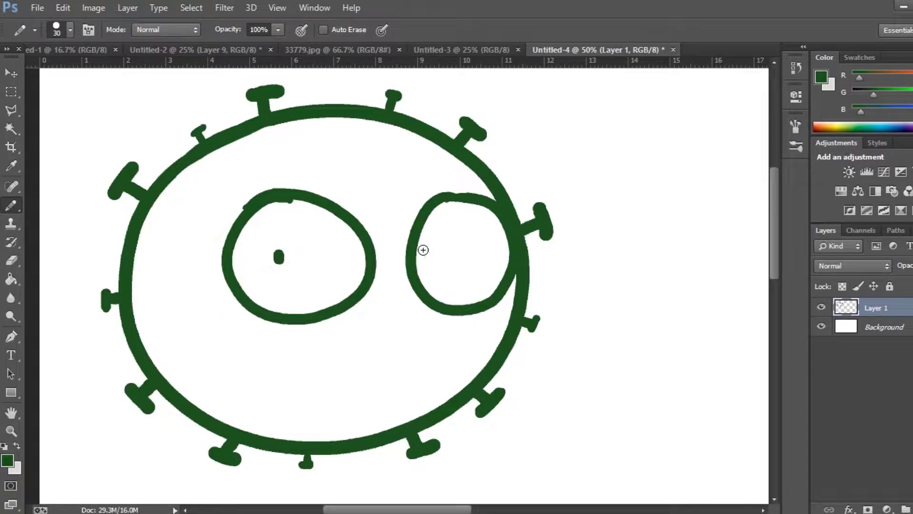
Step: Draw thick lips with a curved mouth line below the eyes and extend the crossbar of the small upper-left spike
mouse_move(315, 379)
left_mouse_down()
mouse_move(349, 349)
mouse_move(436, 401)
mouse_move(315, 395)
mouse_move(395, 323)
mouse_move(452, 381)
mouse_move(340, 388)
mouse_move(328, 371)
mouse_move(453, 354)
mouse_move(419, 388)
mouse_move(348, 403)
mouse_move(313, 387)
mouse_move(422, 371)
left_mouse_up()
key("ctrl+z")
key("ctrl+z")
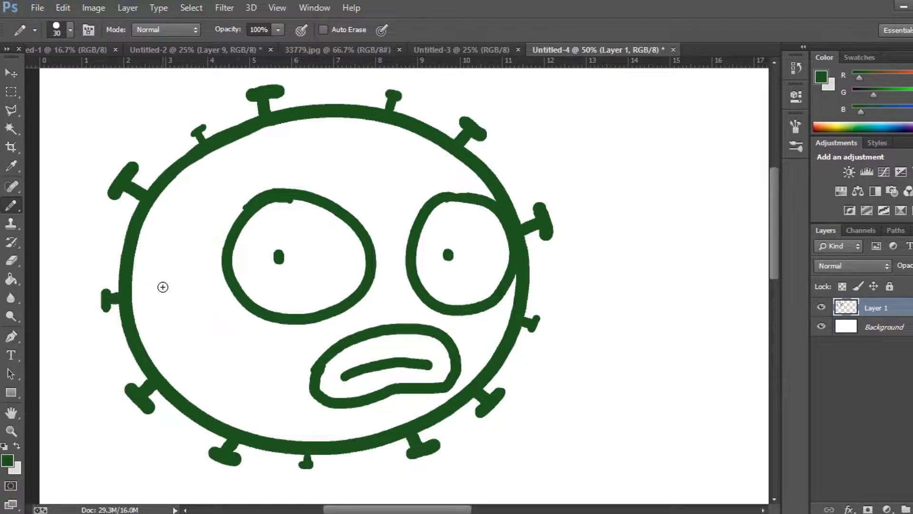
left_click_drag(199, 128, 193, 132)
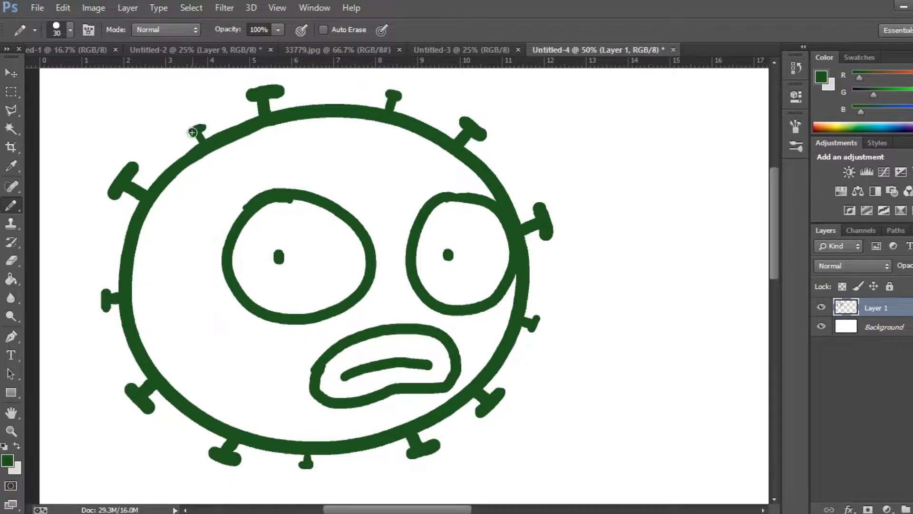
Step: Add a new layer beneath the outline layer and set the foreground colour to medium green #55925a
left_click(879, 333)
key("ctrl+shift+alt+n")
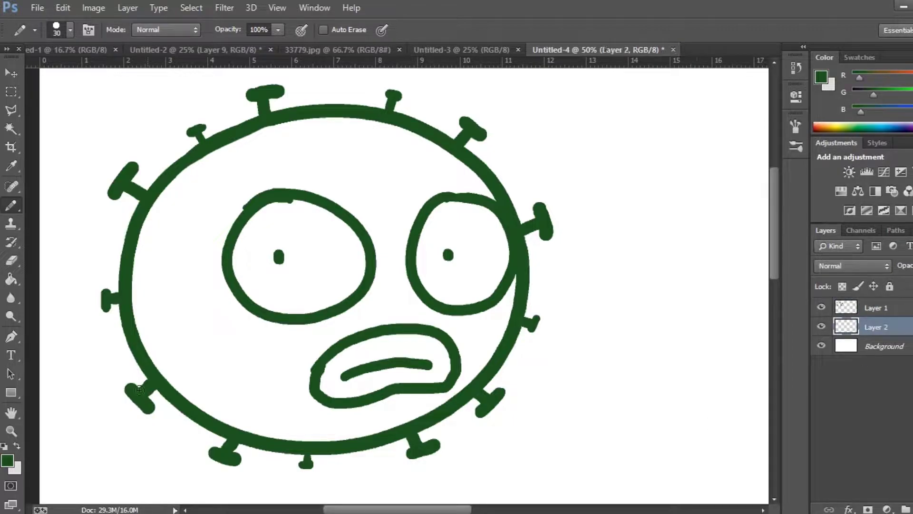
left_click(11, 462)
left_click_drag(641, 237, 630, 215)
left_click(859, 128)
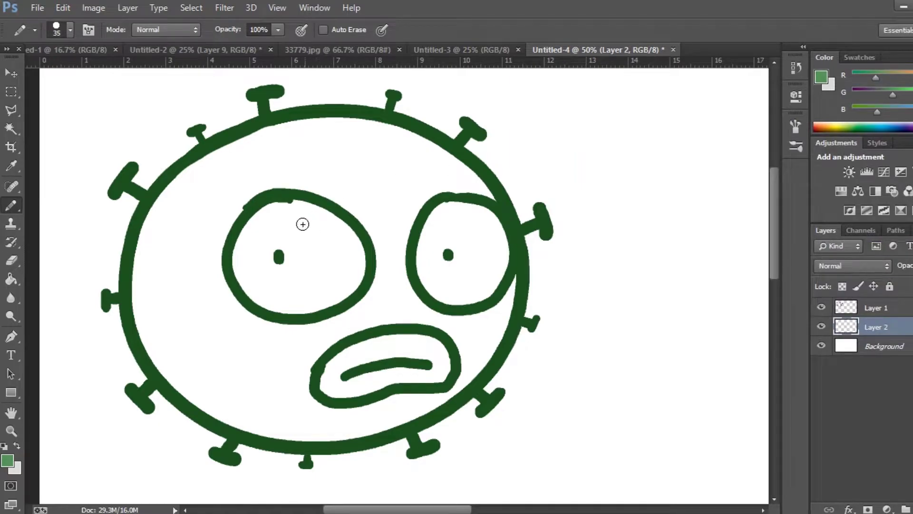
Step: Paint the virus body medium green inside the outline, leaving the eyes and mouth white
mouse_move(238, 163)
left_mouse_down()
mouse_move(166, 229)
mouse_move(215, 195)
mouse_move(338, 155)
mouse_move(403, 156)
mouse_move(388, 217)
mouse_move(435, 169)
left_mouse_up()
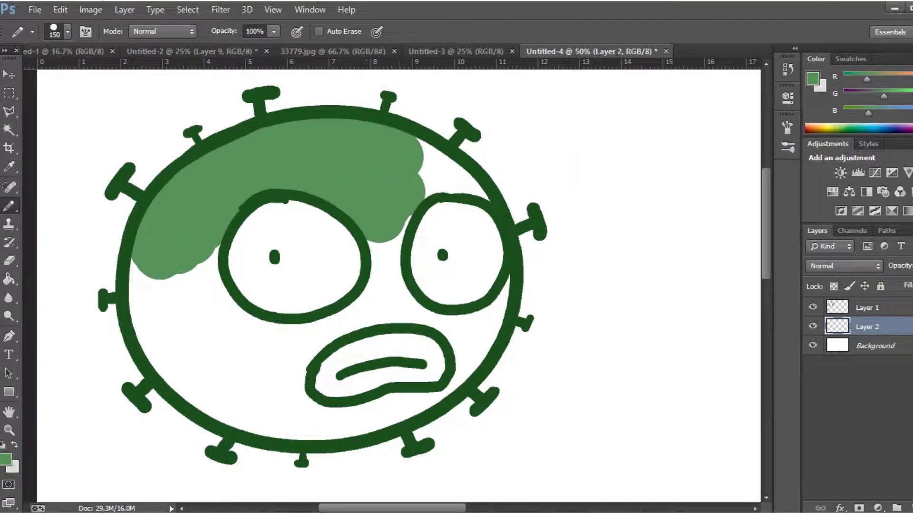
key("[")
key("[")
key("[")
key("[")
mouse_move(454, 178)
left_mouse_down()
mouse_move(424, 193)
mouse_move(379, 243)
left_mouse_up()
key("]")
key("]")
mouse_move(180, 274)
left_mouse_down()
mouse_move(152, 298)
mouse_move(268, 330)
mouse_move(391, 279)
mouse_move(408, 306)
mouse_move(485, 345)
left_mouse_up()
mouse_move(140, 316)
left_mouse_down()
mouse_move(228, 352)
mouse_move(292, 404)
mouse_move(391, 401)
mouse_move(375, 421)
mouse_move(389, 414)
left_mouse_up()
Step: Paint the lips light orange (RGB 234, 180, 95) on a new layer above the green fill, using the size-60 Pencil
key("bracketleft")
key("bracketleft")
key("bracketleft")
key("bracketleft")
left_click(6, 459)
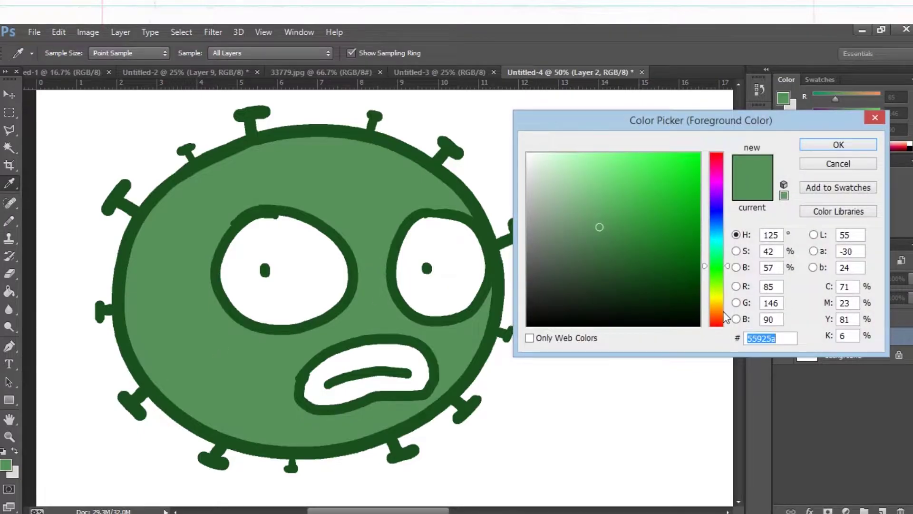
left_click(718, 308)
left_click(632, 169)
left_click(815, 145)
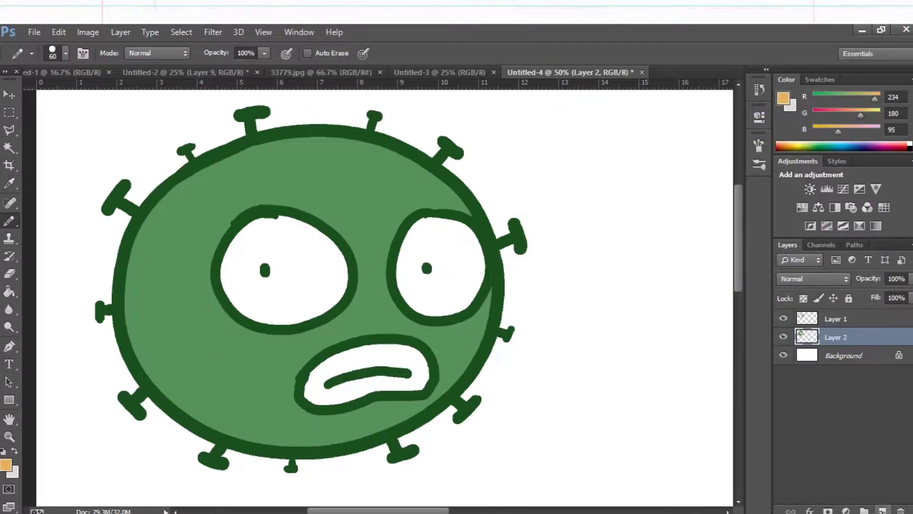
left_click(882, 510)
mouse_move(333, 366)
left_mouse_down()
mouse_move(369, 364)
mouse_move(313, 384)
mouse_move(328, 395)
mouse_move(412, 383)
mouse_move(410, 365)
mouse_move(342, 359)
mouse_move(416, 359)
left_mouse_up()
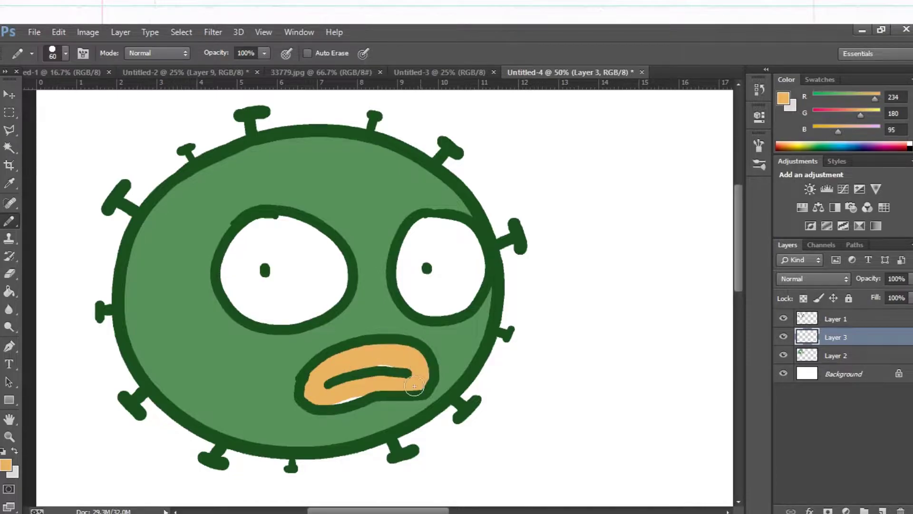
Step: Set the foreground to a darker shade of the body green, #3c8142, and add a new layer directly above the body fill
left_click(841, 355)
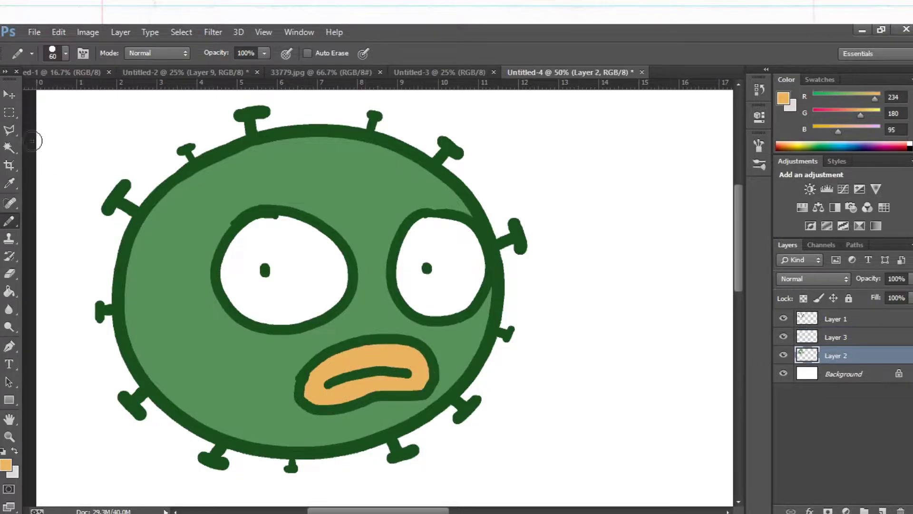
key("i")
left_click(200, 218)
left_click(5, 459)
left_click(620, 236)
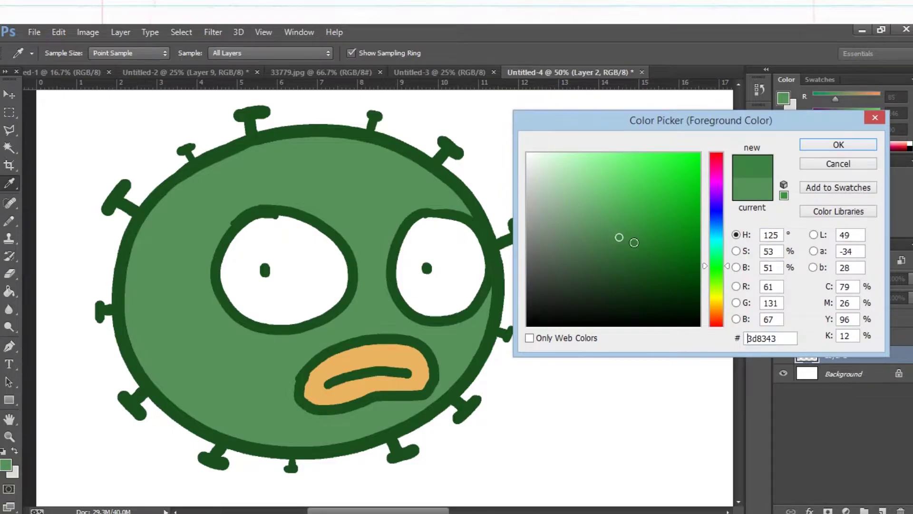
left_click(625, 244)
left_click(619, 237)
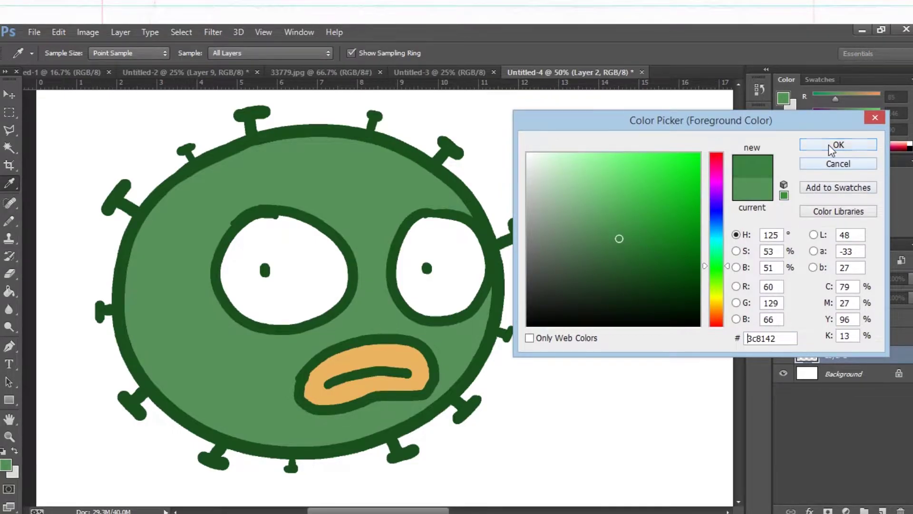
left_click(837, 145)
left_click(9, 221)
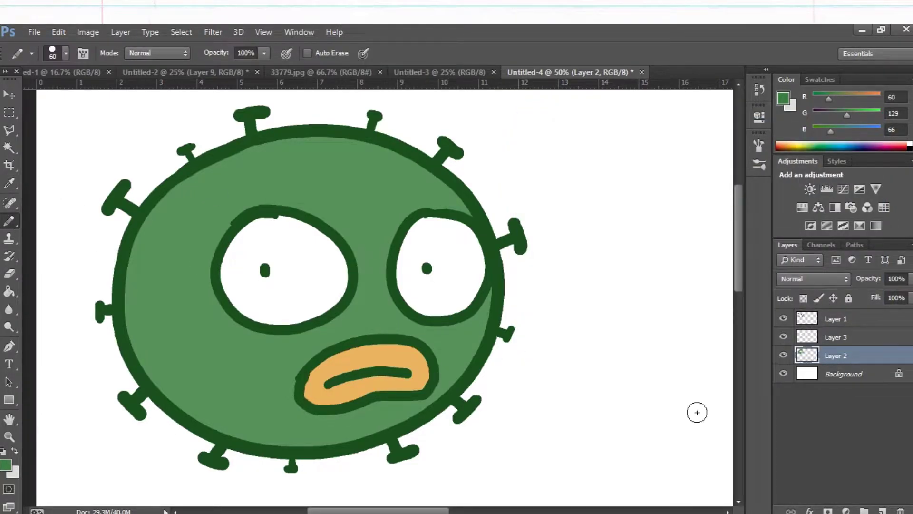
key("ctrl+shift+alt+n")
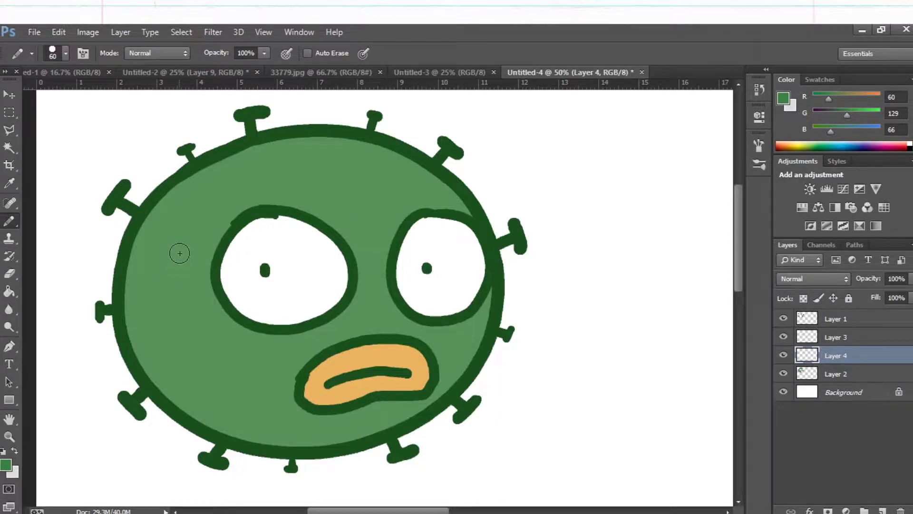
Step: Paint darker green spots of varied sizes across the virus's forehead, cheek and chin with the size-30 Pencil
left_click_drag(189, 208, 197, 196)
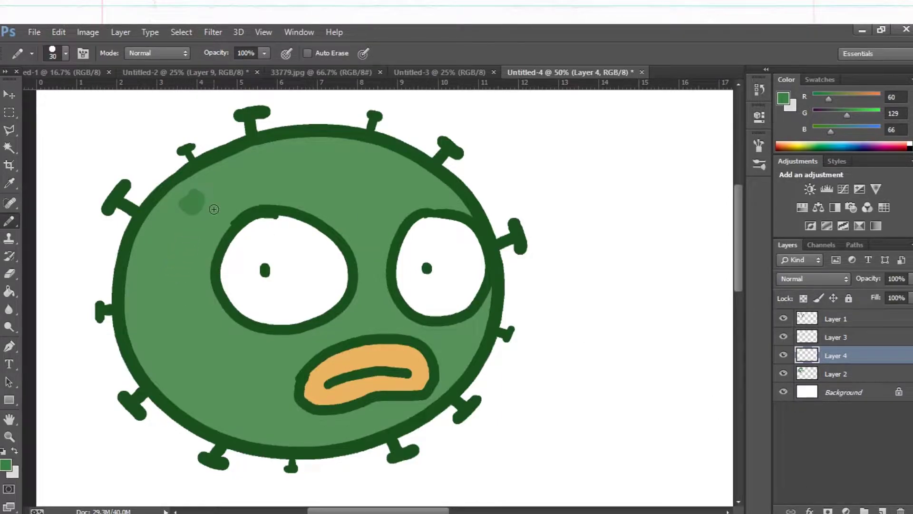
left_click_drag(359, 187, 370, 184)
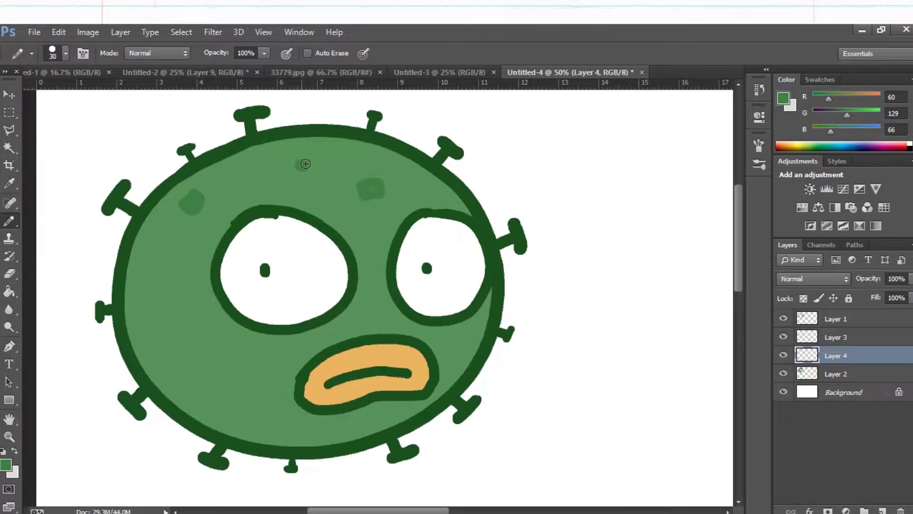
mouse_move(189, 369)
left_mouse_down()
mouse_move(213, 375)
mouse_move(190, 377)
left_mouse_up()
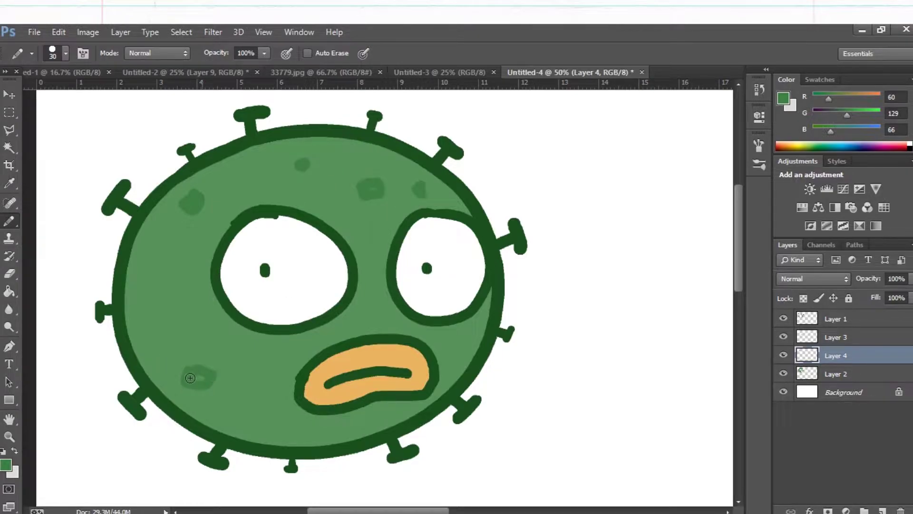
left_click_drag(281, 426, 285, 429)
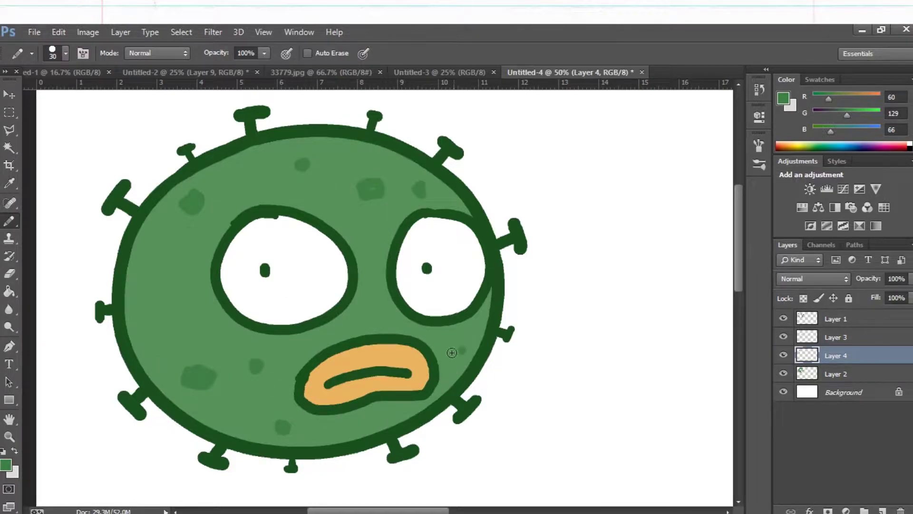
Step: Draw a small w-shaped squiggle on the left cheek in the outline's dark green (RGB 27, 78, 31) on Layer 1
left_click_drag(147, 329, 191, 318)
key("ctrl+z")
left_click(9, 183)
left_click(122, 220)
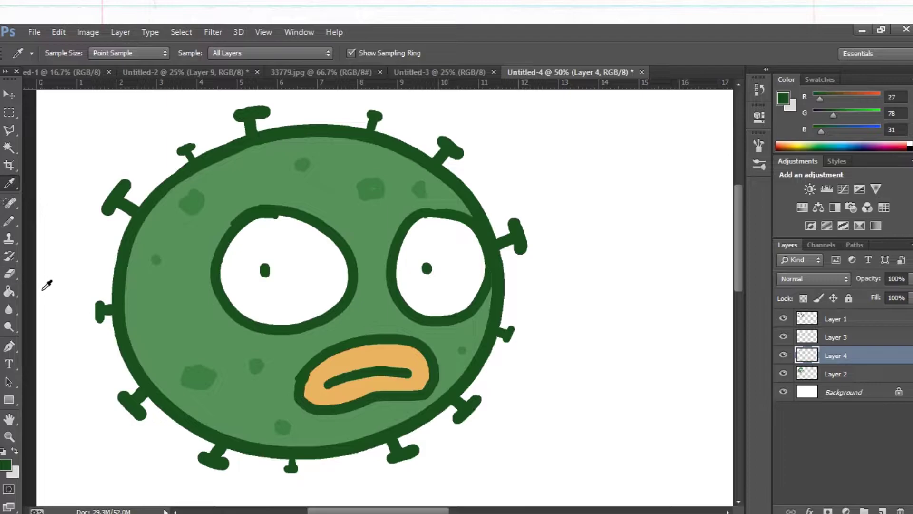
left_click(850, 319)
left_click(17, 221)
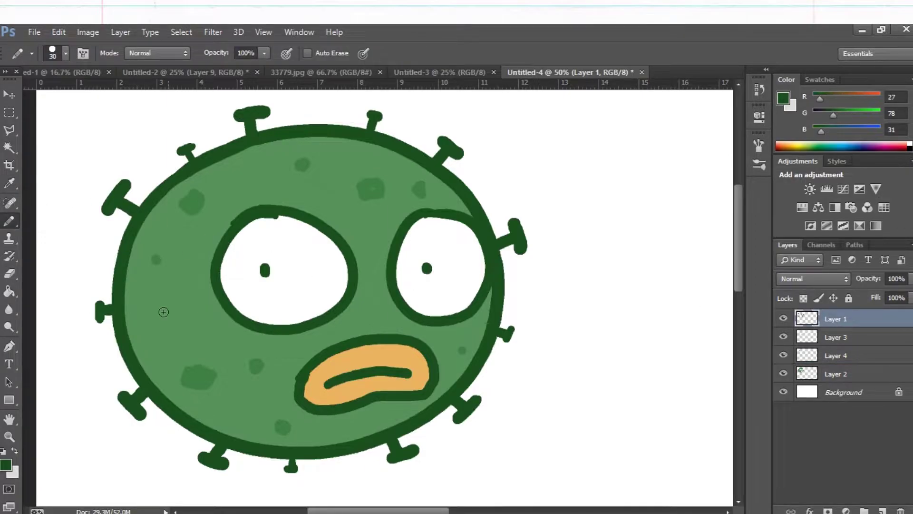
mouse_move(149, 326)
left_mouse_down()
mouse_move(190, 333)
mouse_move(201, 312)
left_mouse_up()
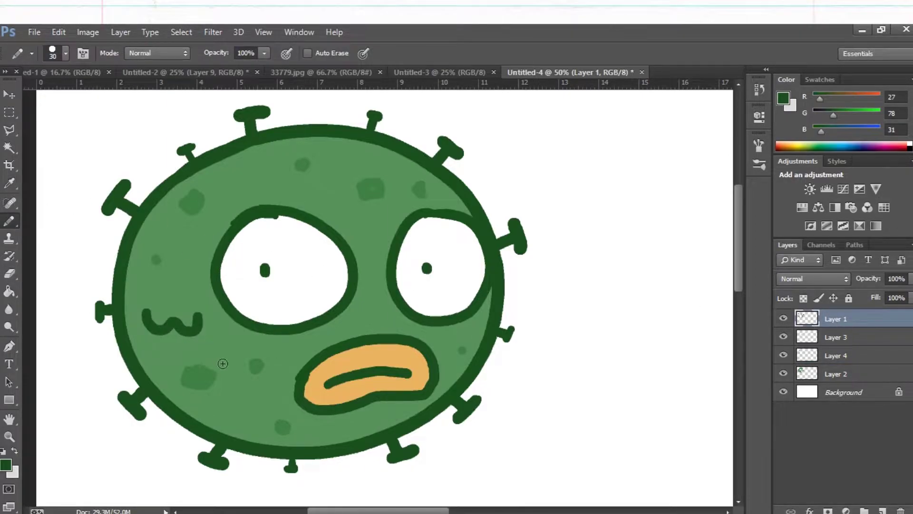
Step: Choose blue #245bb6 as the Pencil colour on a new layer above the grouped virus layers
left_click(275, 364, "alt")
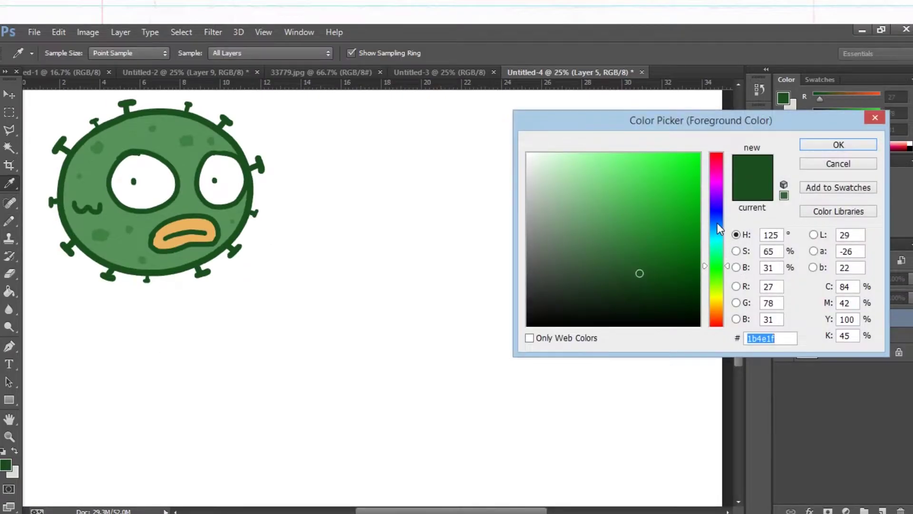
left_click(718, 222)
left_click(643, 175)
left_click(662, 189)
left_click(665, 202)
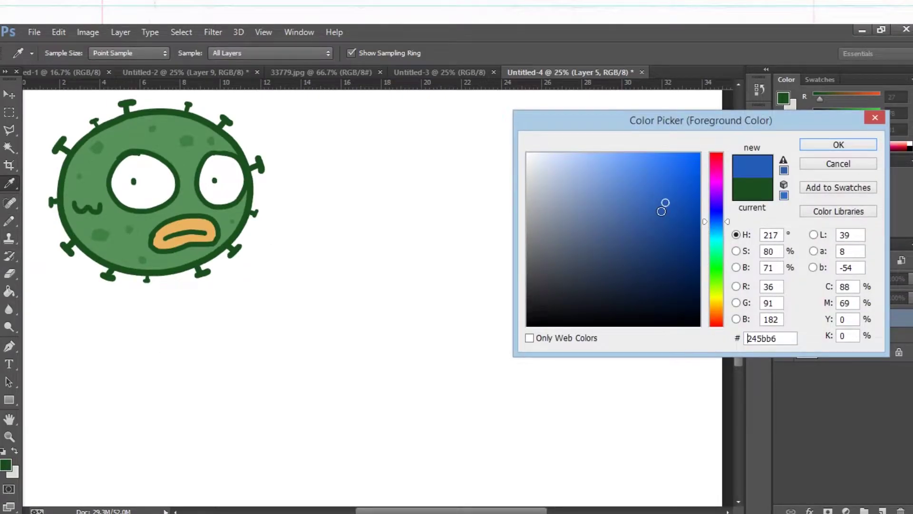
left_click(838, 144)
key("b")
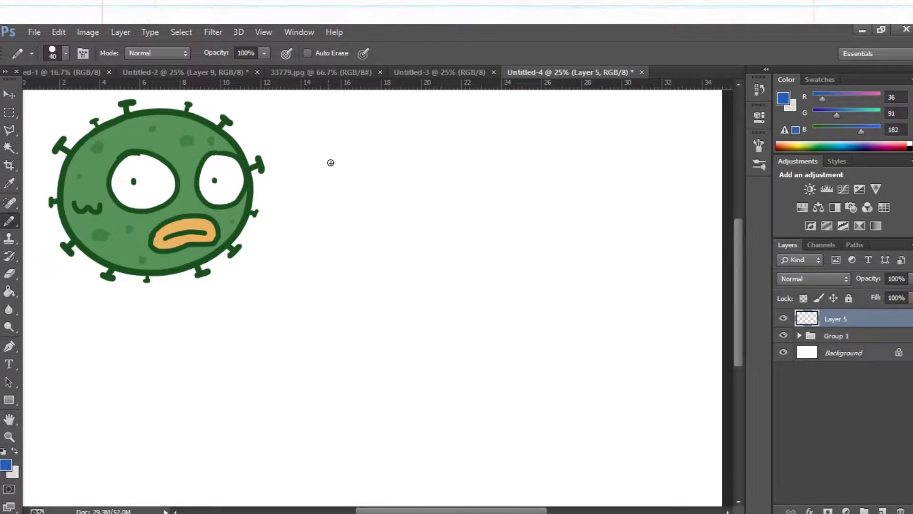
Step: Draw a large closed round outline to the right of the green virus with a size-45 Pencil in dark blue (RGB 21, 65, 138)
left_click(292, 185, "ctrl")
left_click_drag(295, 200, 379, 245)
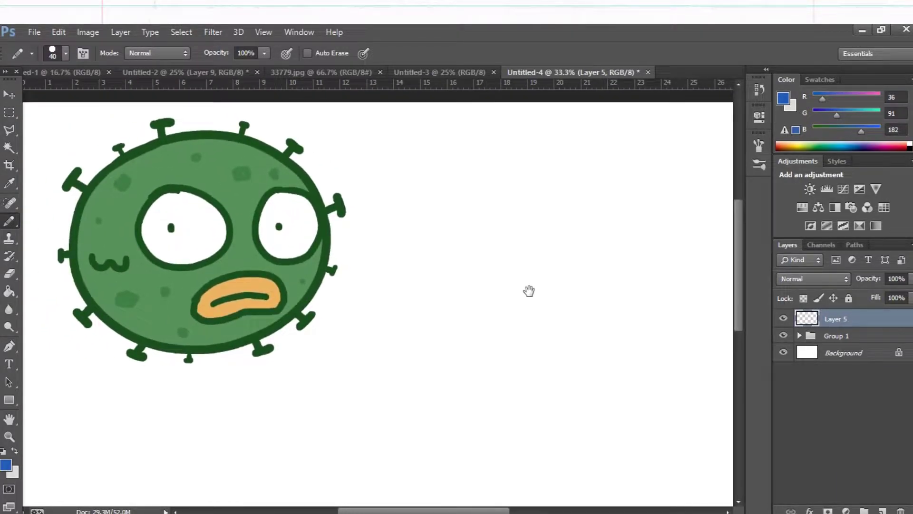
left_click_drag(570, 274, 549, 263)
mouse_move(547, 170)
left_mouse_down()
mouse_move(471, 210)
mouse_move(555, 434)
mouse_move(402, 257)
left_mouse_up()
left_click(475, 227)
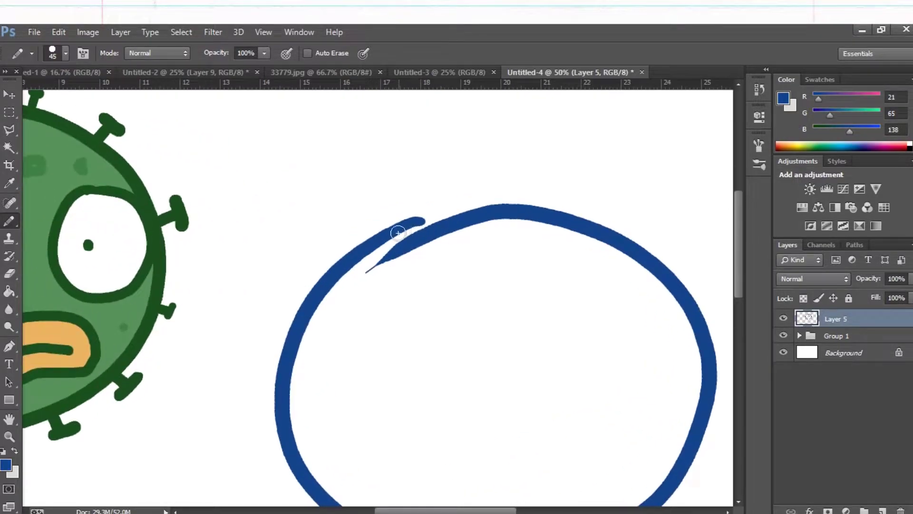
left_click_drag(497, 209, 361, 257)
Step: Erase the stray stroke end inside the upper-left part of the blue outline and switch back to the Pencil
left_click(11, 278)
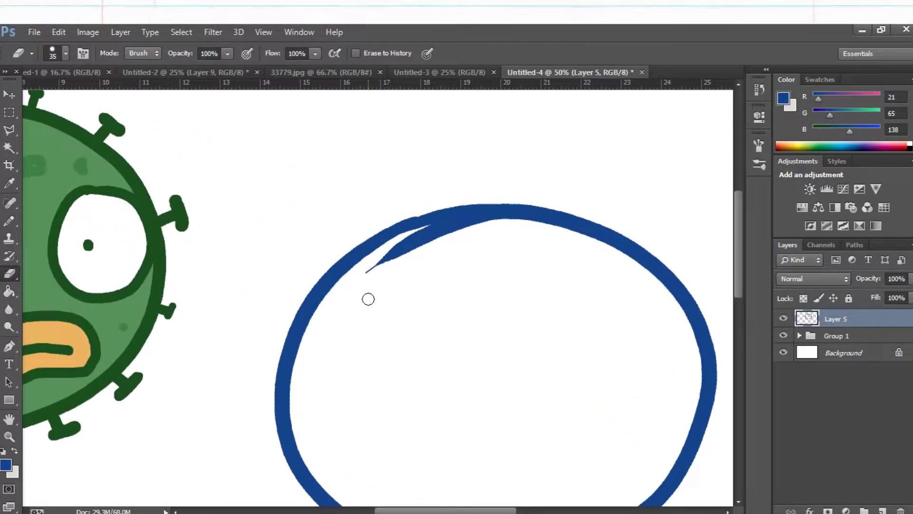
mouse_move(369, 299)
left_mouse_down()
mouse_move(388, 261)
mouse_move(494, 224)
mouse_move(436, 234)
mouse_move(510, 236)
left_mouse_up()
key("b")
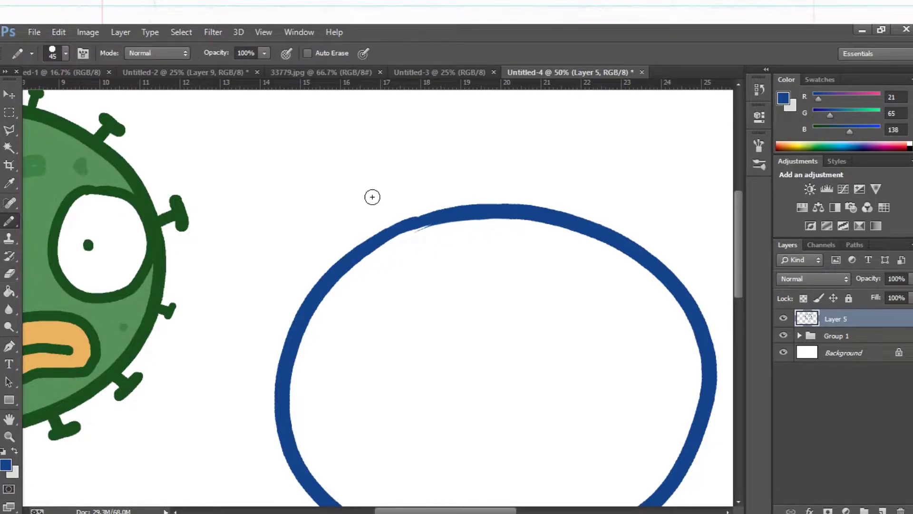
scroll(402, 230, "up", 1)
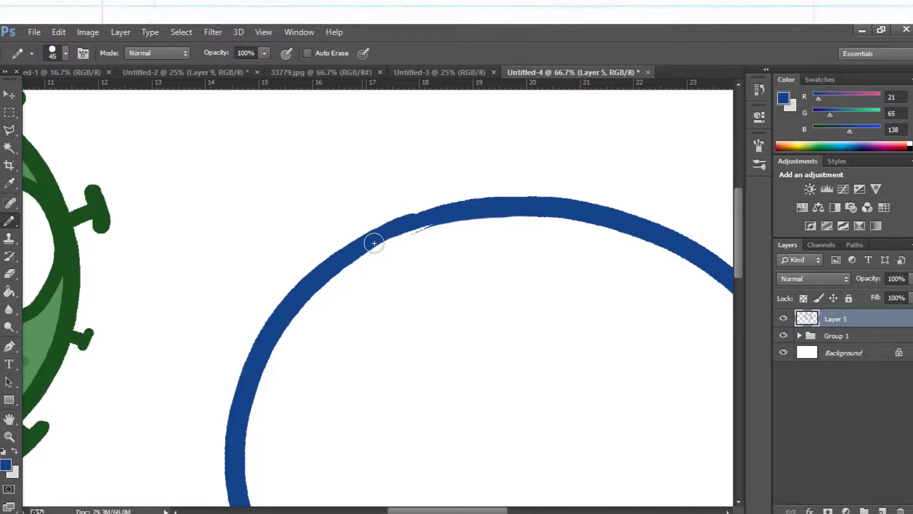
Step: Draw T-shaped spikes along the left side of the blue outline with a size-50 Pencil on Layer 5
scroll(461, 269, "down", 1)
scroll(475, 282, "up", 1)
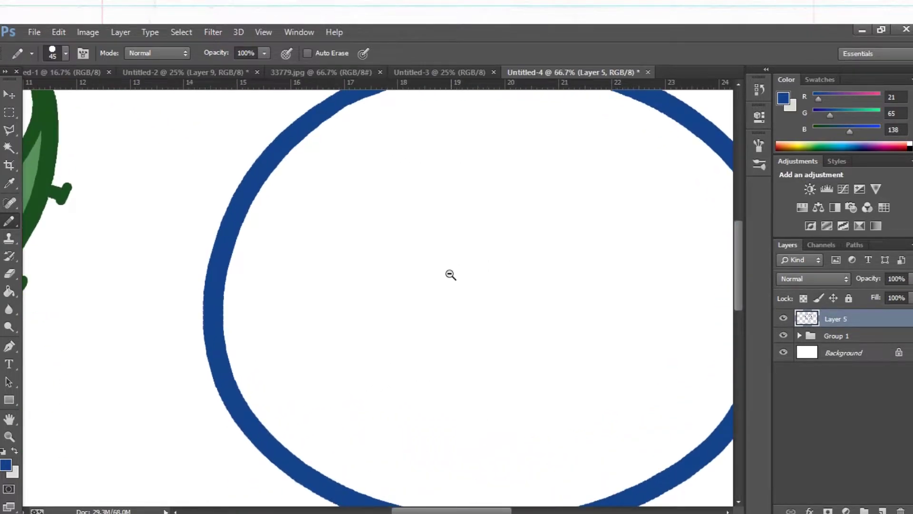
scroll(452, 275, "down", 1)
key("bracketright")
key("Return")
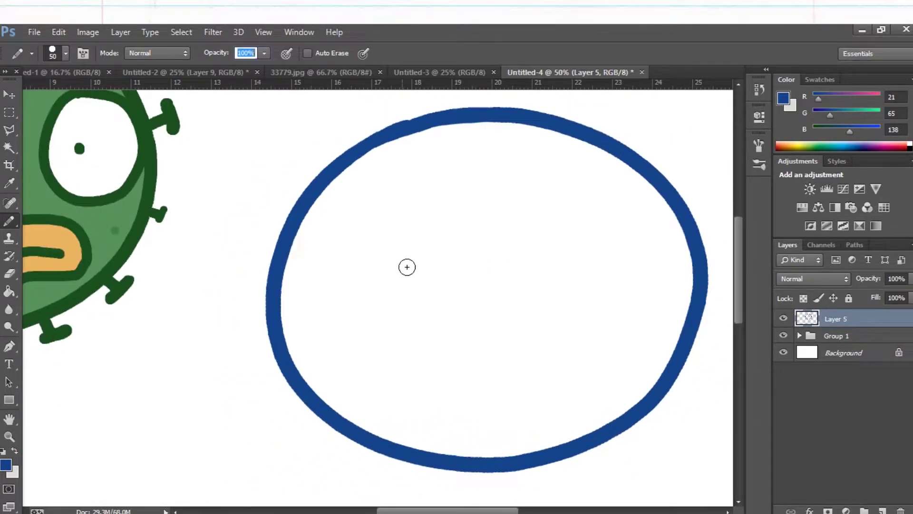
left_click(10, 221)
left_click_drag(278, 196, 262, 220)
left_click_drag(271, 210, 290, 218)
left_click_drag(253, 317, 255, 326)
left_click_drag(282, 415, 296, 434)
Step: Add T-shaped dark blue spikes along the bottom and lower-right edge of the blue outline
scroll(315, 409, "down", 1)
mouse_move(290, 425)
left_mouse_down()
mouse_move(313, 407)
mouse_move(330, 424)
mouse_move(332, 409)
left_mouse_up()
scroll(349, 381, "up", 1)
left_click_drag(432, 440, 456, 441)
left_click_drag(551, 395, 562, 407)
left_click_drag(554, 412, 569, 403)
left_click_drag(621, 327, 638, 341)
left_click_drag(645, 334, 633, 351)
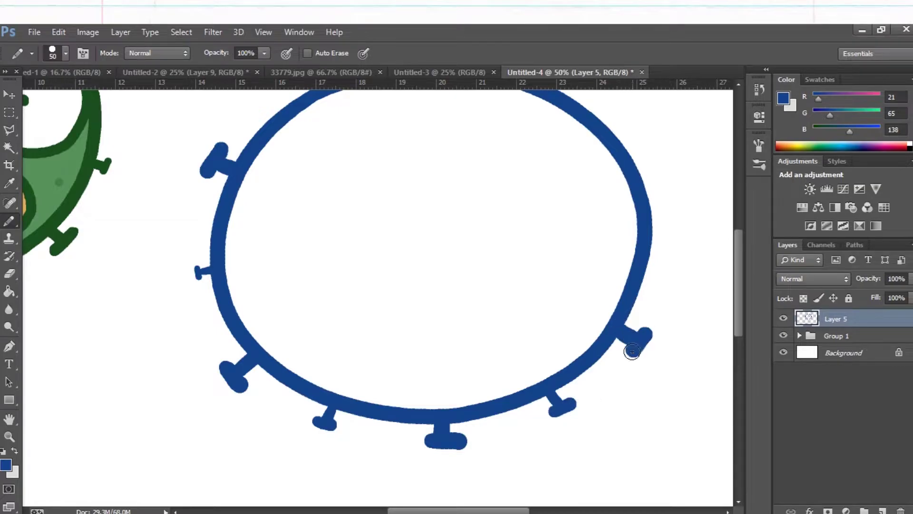
Step: Add T-shaped dark blue spikes along the right side and top of the blue outline
scroll(632, 353, "up", 2)
left_click_drag(607, 273, 621, 274)
left_click_drag(623, 267, 623, 280)
scroll(594, 195, "up", 2)
left_click_drag(547, 138, 564, 155)
left_click_drag(554, 146, 535, 167)
scroll(523, 162, "up", 1)
left_click_drag(428, 114, 449, 119)
left_click_drag(438, 119, 432, 133)
mouse_move(260, 128)
left_mouse_down()
mouse_move(281, 119)
mouse_move(278, 144)
left_mouse_up()
scroll(312, 271, "down", 1)
scroll(315, 281, "down", 1)
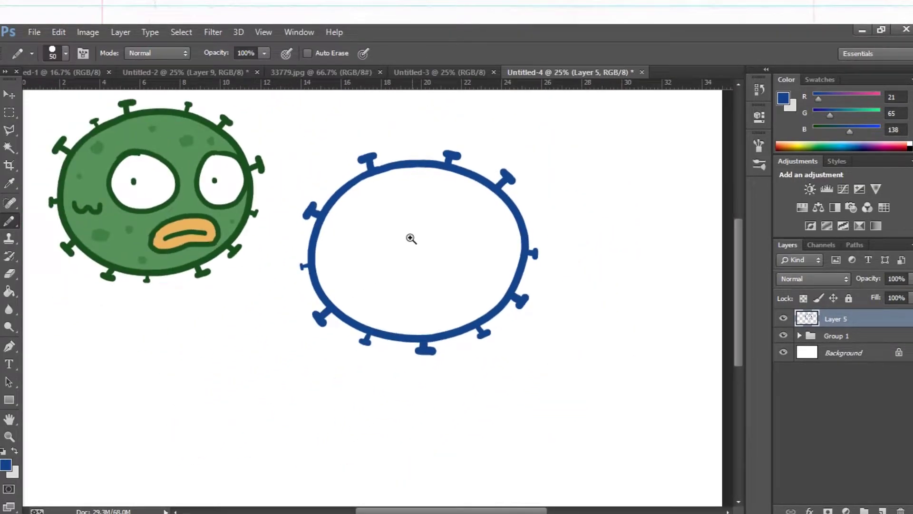
Step: Draw the left drooping, half-closed eye outline inside the blue virus with a size-40 Pencil
scroll(413, 238, "up", 2)
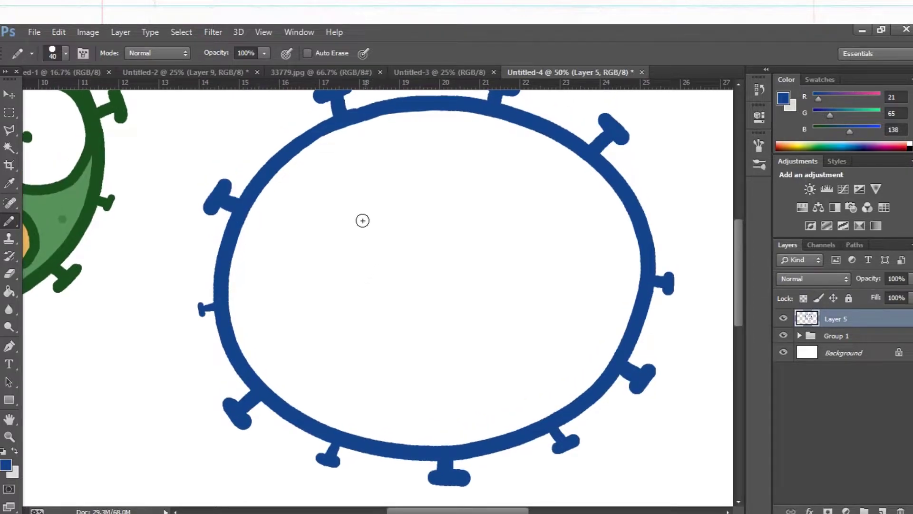
left_click_drag(328, 264, 433, 229)
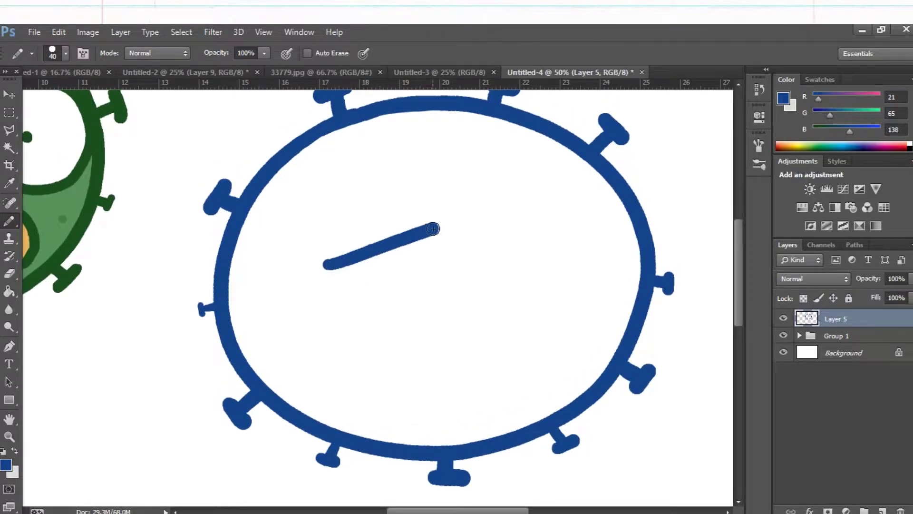
mouse_move(331, 269)
left_mouse_down()
mouse_move(422, 327)
mouse_move(464, 245)
mouse_move(401, 338)
mouse_move(470, 247)
left_mouse_up()
key("ctrl+z")
Step: Draw the matching right drooping eye, dot a pupil in both eyes, and erase the excess at the right eye's outer corner
mouse_move(526, 231)
left_mouse_down()
mouse_move(615, 279)
mouse_move(499, 288)
mouse_move(626, 279)
mouse_move(591, 335)
mouse_move(626, 285)
left_mouse_up()
key("ctrl+z")
key("ctrl+z")
left_click_drag(523, 231, 628, 293)
key("ctrl+z")
left_click_drag(535, 237, 620, 278)
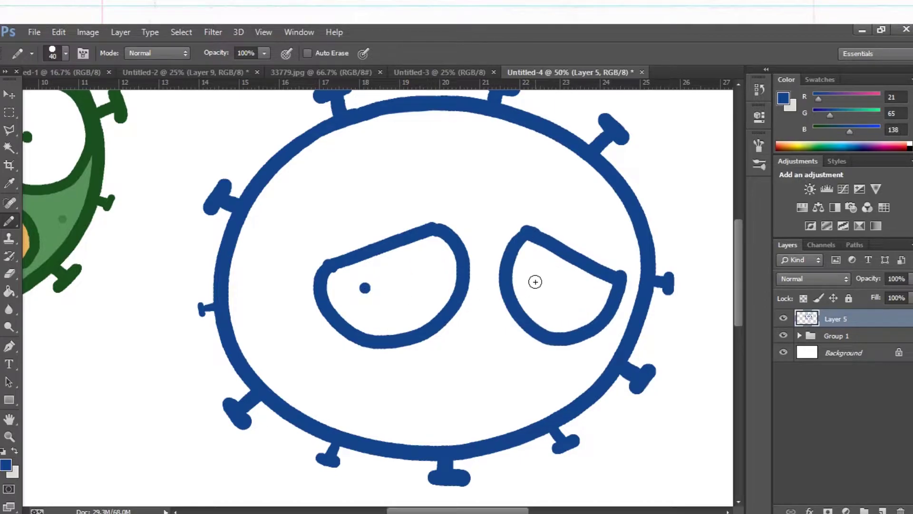
left_click(10, 273)
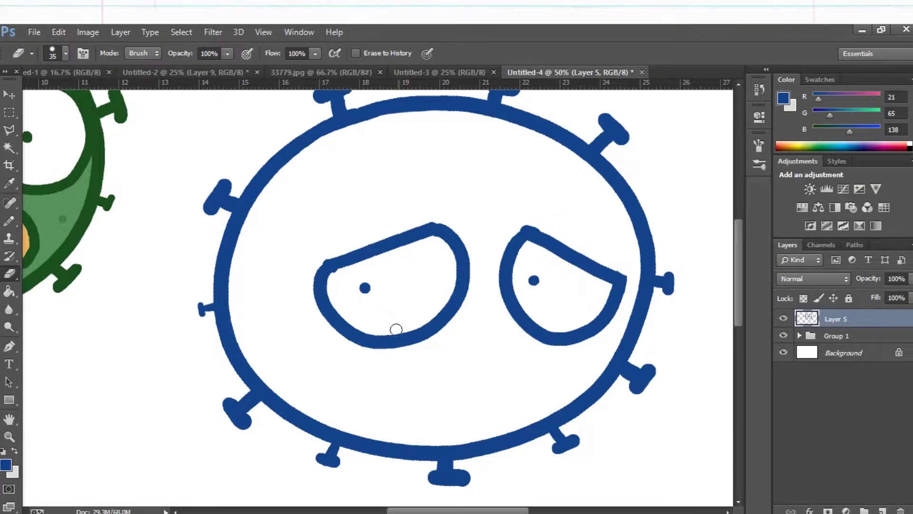
left_click(10, 221)
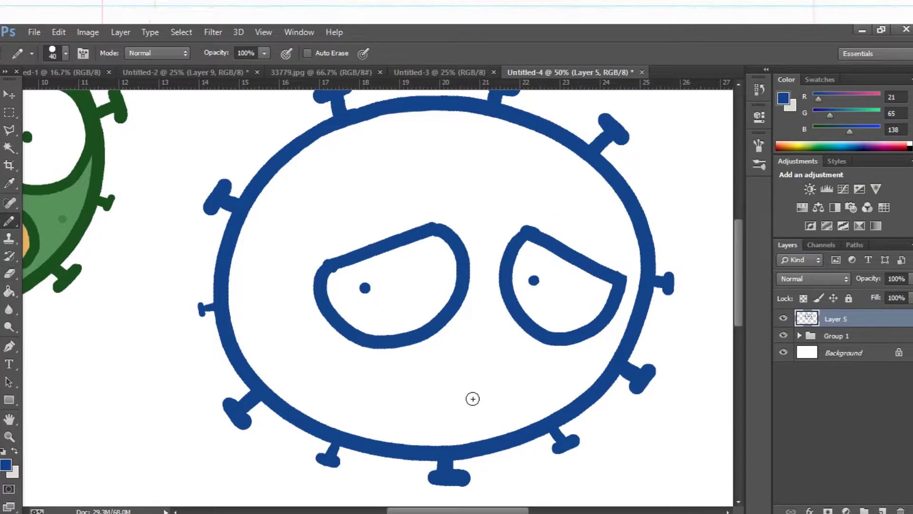
Step: Draw a teardrop-shaped mouth outline below the eyes with a small dark blue mark inside it
mouse_move(471, 336)
left_mouse_down()
mouse_move(432, 389)
mouse_move(493, 373)
mouse_move(474, 339)
left_mouse_up()
left_click_drag(470, 375, 466, 398)
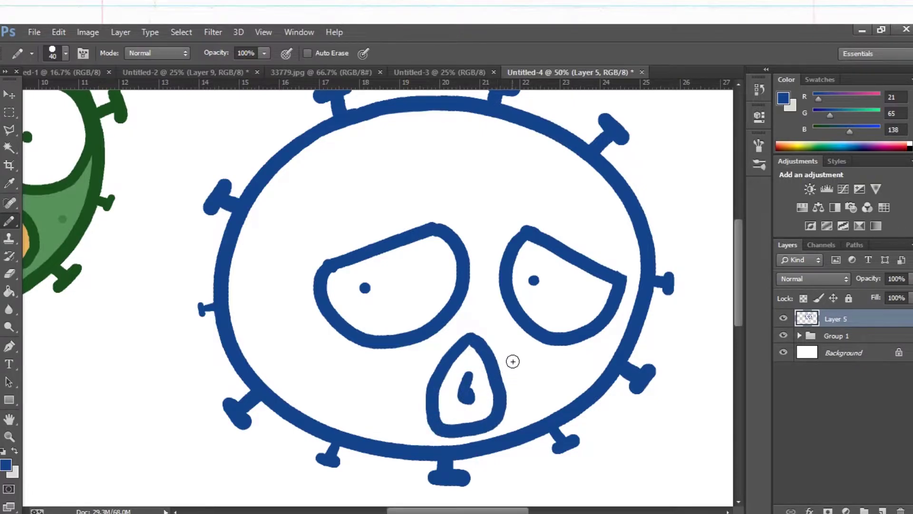
Step: Extend the upper eyelid lines beyond both eyes and add a short curved frown wrinkle between them
left_click_drag(311, 272, 318, 270)
left_click_drag(336, 262, 450, 219)
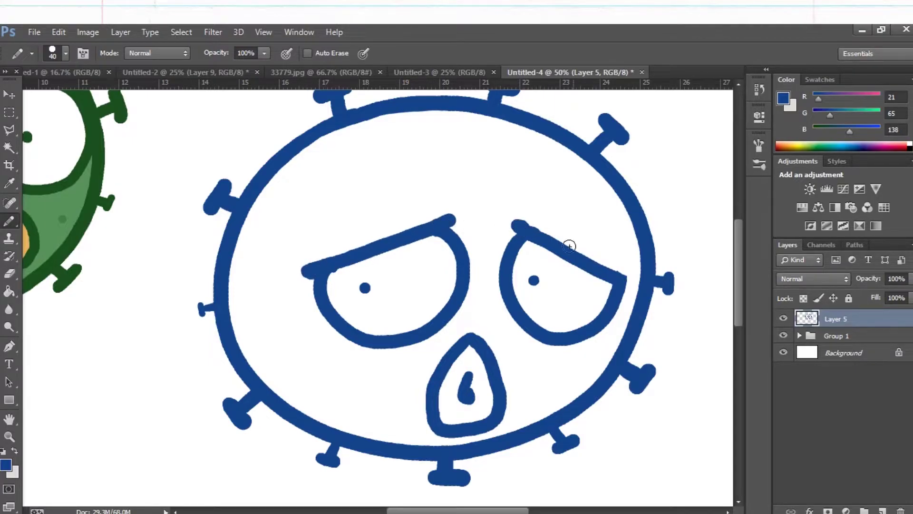
left_click_drag(521, 226, 552, 246)
left_click_drag(465, 204, 469, 226)
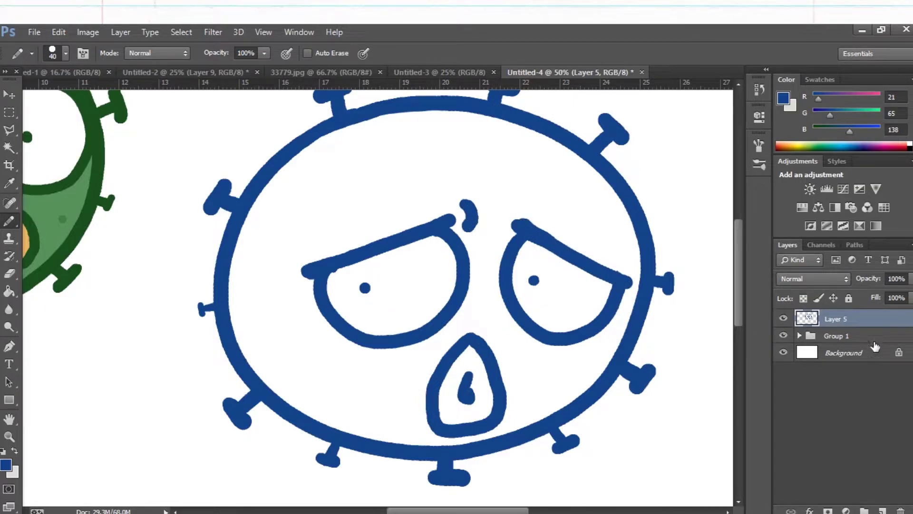
Step: Create a new layer between the blue outline layer and Group 1, and choose light blue (RGB 122, 156, 213) as the foreground colour
left_click(850, 338)
left_click(882, 510)
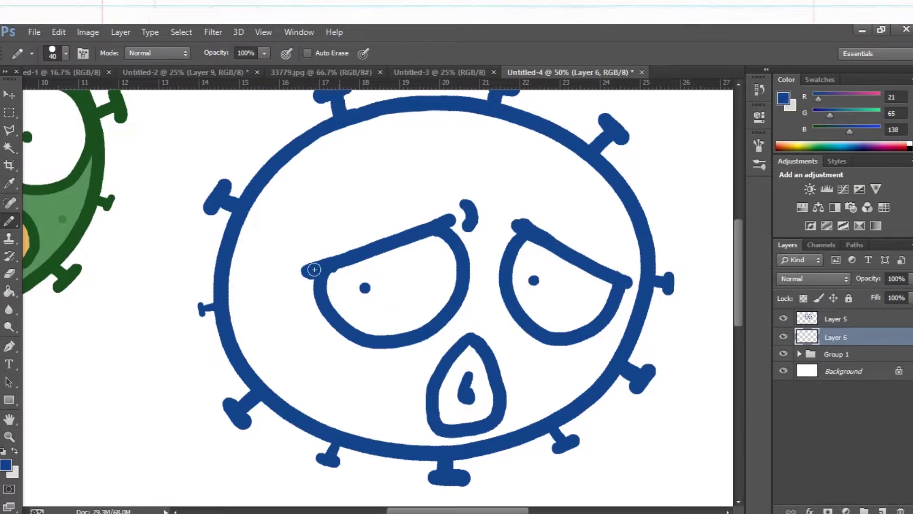
left_click(7, 463)
left_click(594, 180)
left_click(618, 191)
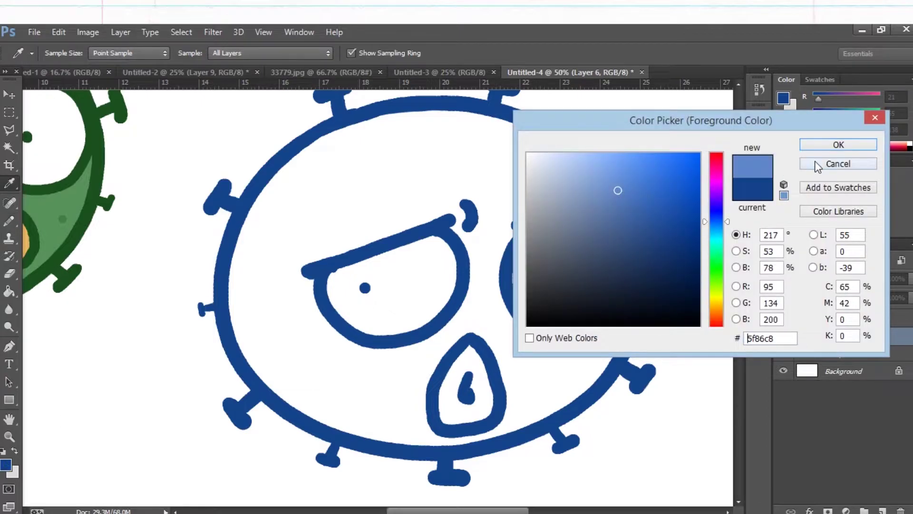
left_click(600, 180)
left_click(839, 145)
Step: Paint the blue virus's body light blue on Layer 6 with an enlarged Pencil, leaving the eyes and mouth white
key("bracketright")
key("bracketright")
key("bracketright")
key("bracketright")
key("bracketright")
mouse_move(465, 146)
left_mouse_down()
mouse_move(421, 150)
mouse_move(434, 121)
mouse_move(411, 210)
mouse_move(385, 224)
mouse_move(512, 216)
mouse_move(572, 181)
mouse_move(559, 228)
left_mouse_up()
left_click(258, 259)
key("bracketright")
key("bracketright")
key("bracketright")
mouse_move(261, 259)
left_mouse_down()
mouse_move(367, 379)
mouse_move(387, 375)
left_mouse_up()
key("bracketleft")
key("bracketleft")
key("bracketleft")
mouse_move(479, 281)
left_mouse_down()
mouse_move(422, 353)
mouse_move(418, 428)
mouse_move(489, 330)
mouse_move(490, 300)
mouse_move(622, 314)
mouse_move(579, 385)
left_mouse_up()
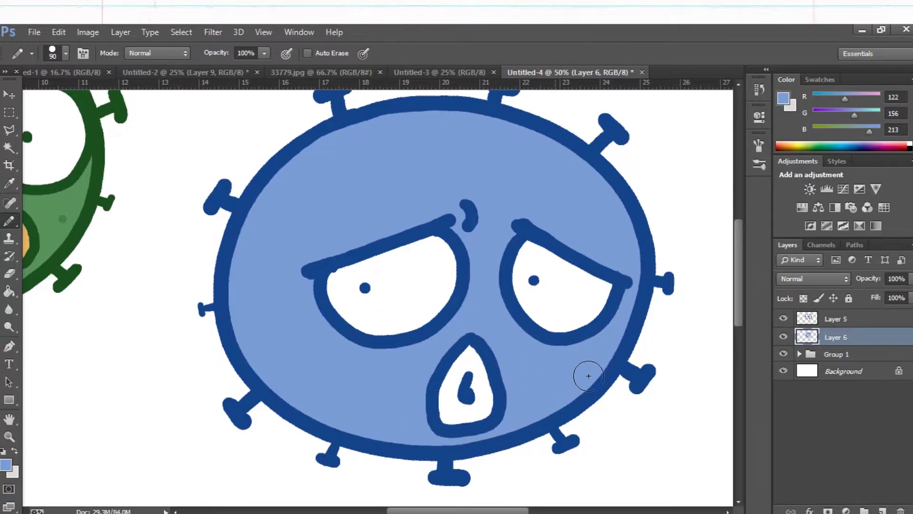
Step: Paint scattered darker blue (RGB 98, 134, 193) spots of varying size over the blue virus's body on Layer 6
left_click(6, 465)
left_click_drag(610, 190, 611, 195)
left_click(838, 145)
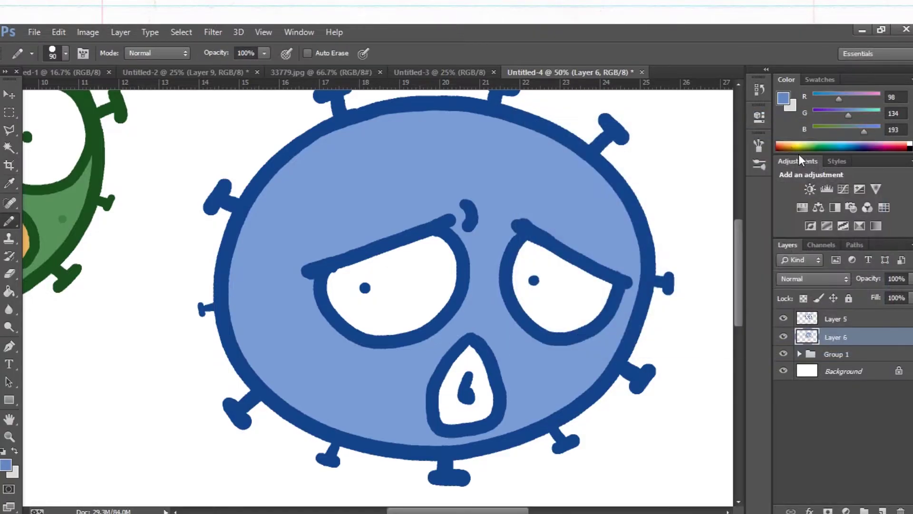
left_click(349, 179)
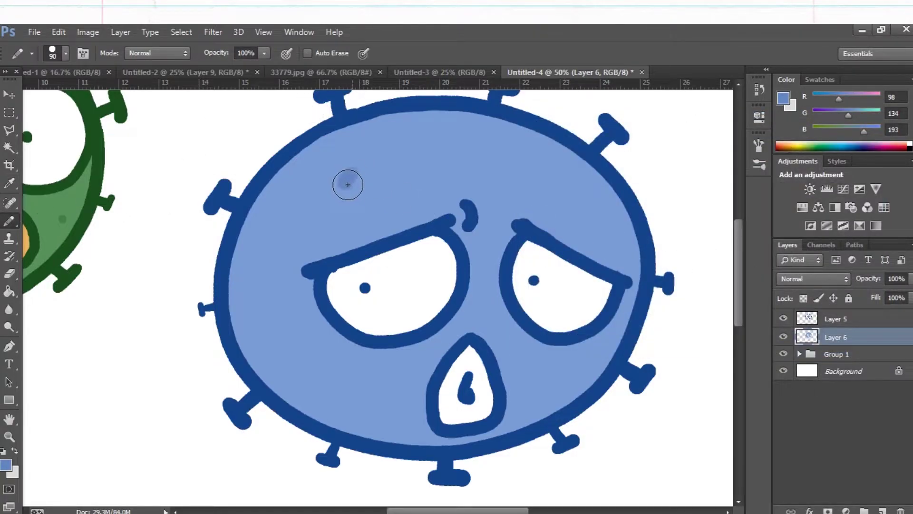
left_click(507, 165)
left_click(307, 384)
left_click(617, 230)
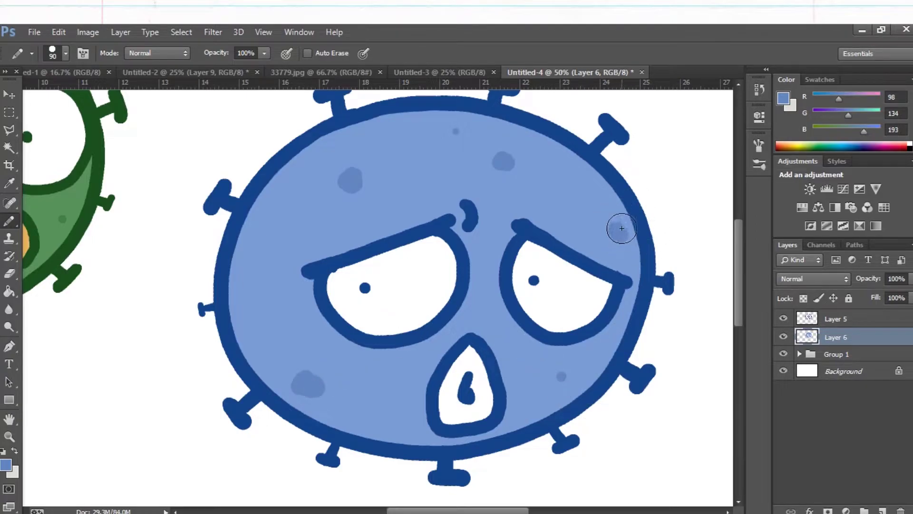
left_click(254, 259)
left_click(298, 326)
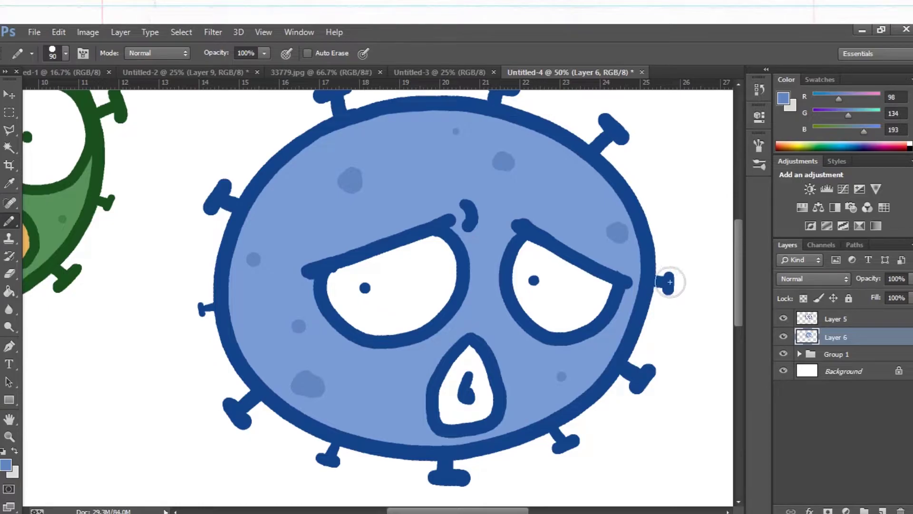
Step: Clean up the rough inner edges of the blue virus's eye outlines on Layer 5 with the size-35 Eraser
left_click(836, 319)
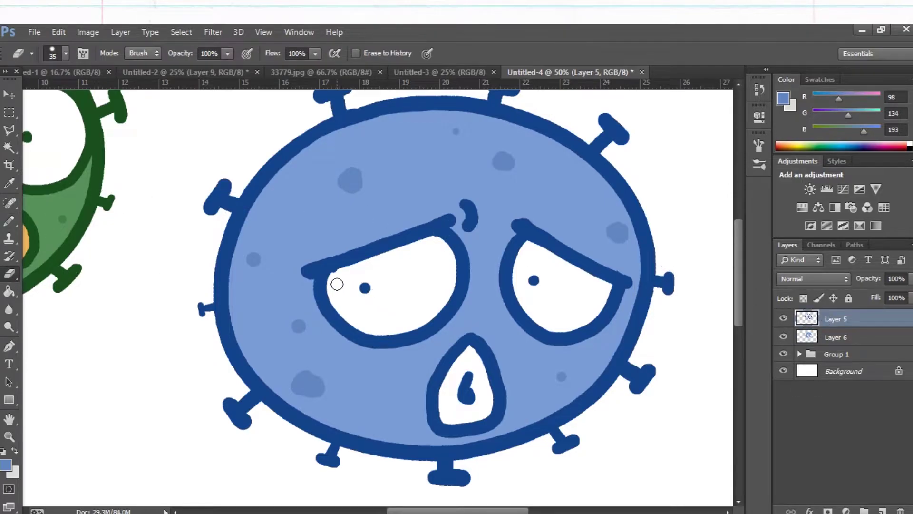
scroll(336, 284, "up", 4)
left_click_drag(304, 232, 313, 224)
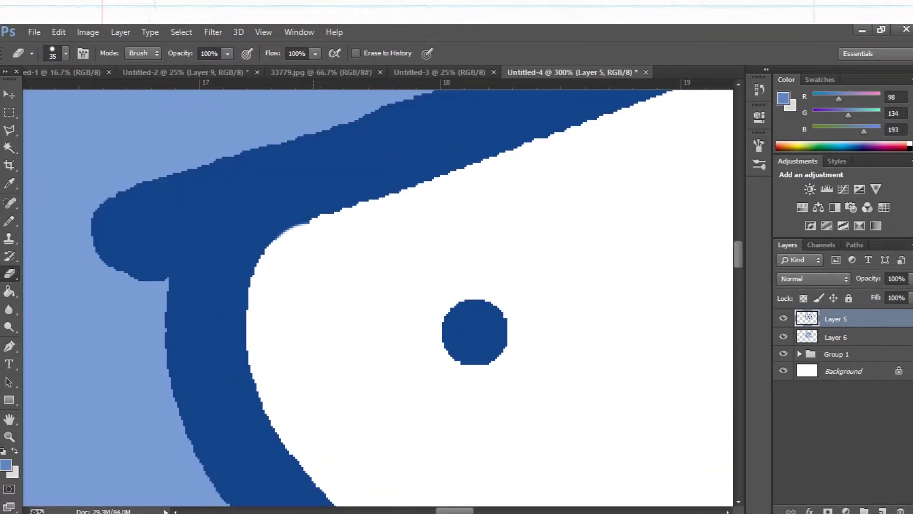
scroll(345, 292, "down", 4)
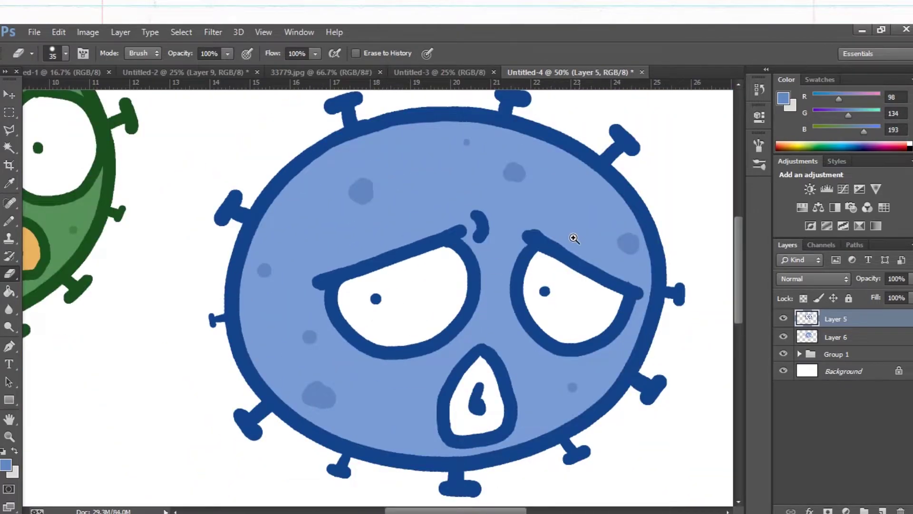
scroll(575, 236, "up", 3)
left_click_drag(406, 202, 542, 277)
scroll(502, 289, "down", 6)
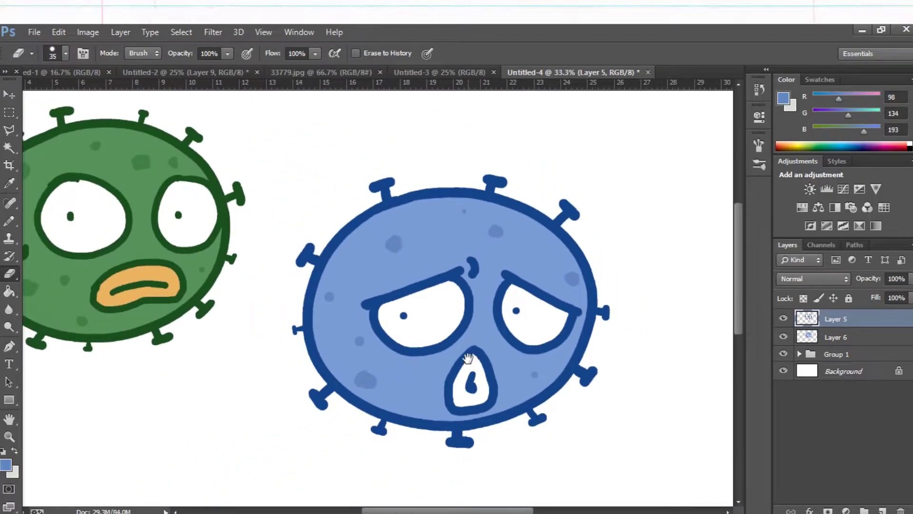
Step: Group the blue virus layers, add a layer between outline and body fill, and paint the mouth orange (RGB 234, 180, 95)
left_click_drag(428, 367, 494, 379)
left_click_drag(541, 410, 475, 380)
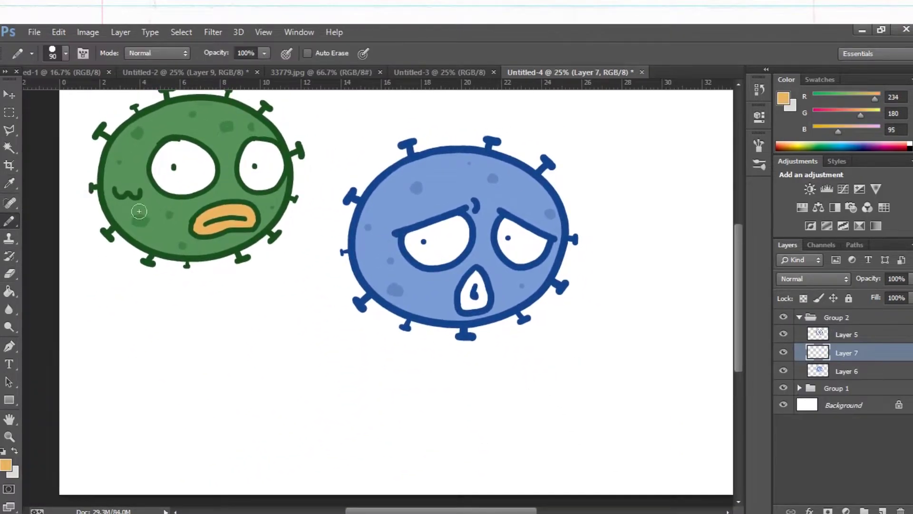
scroll(468, 286, "up", 3)
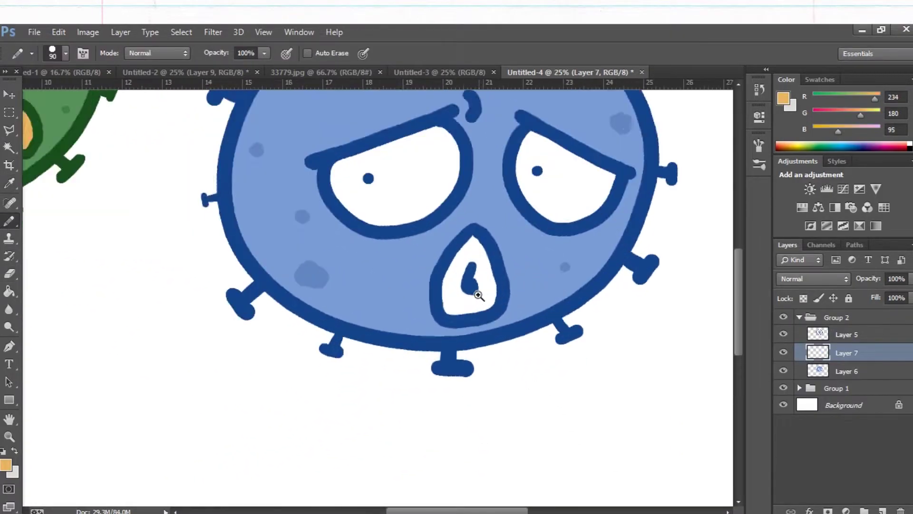
mouse_move(469, 229)
left_mouse_down()
mouse_move(435, 293)
mouse_move(446, 312)
mouse_move(473, 260)
left_mouse_up()
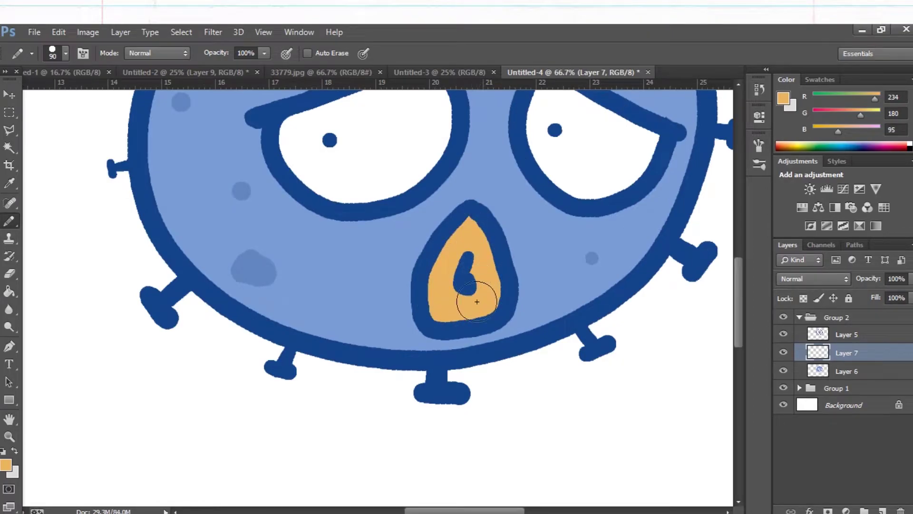
scroll(437, 296, "down", 3)
left_click(800, 317)
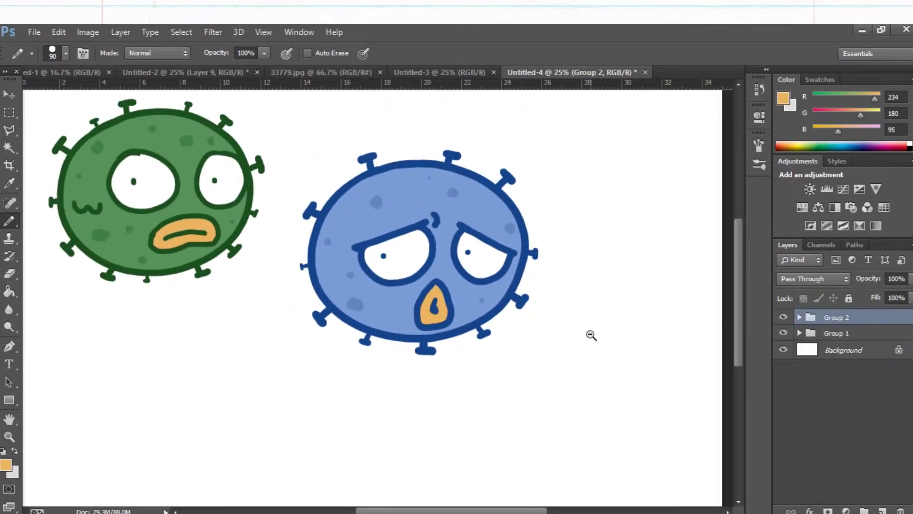
Step: Create a new layer above Group 2 and set up a size-45 Pencil in purple (RGB 175, 57, 179)
scroll(585, 352, "down", 1)
scroll(230, 335, "up", 2)
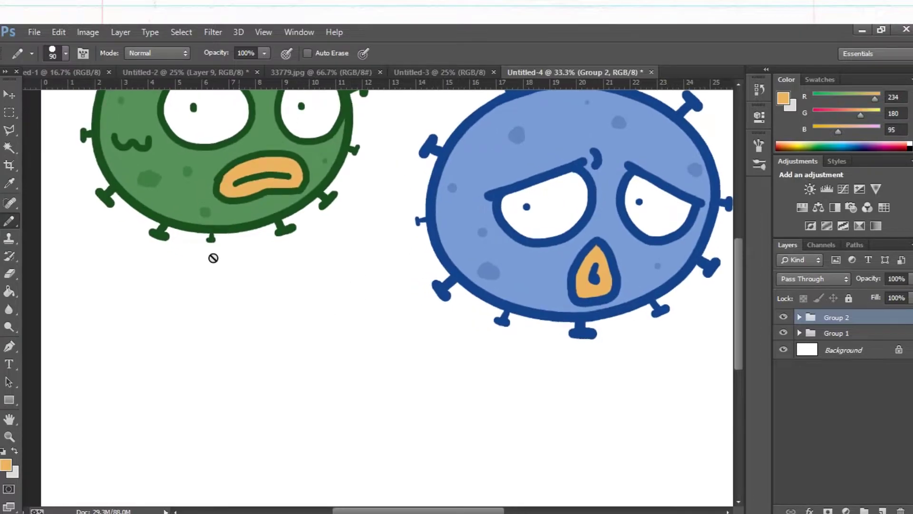
left_click(883, 509)
left_click(7, 465)
left_click(718, 182)
left_click(649, 228)
left_click(645, 205)
left_click(832, 145)
key("b")
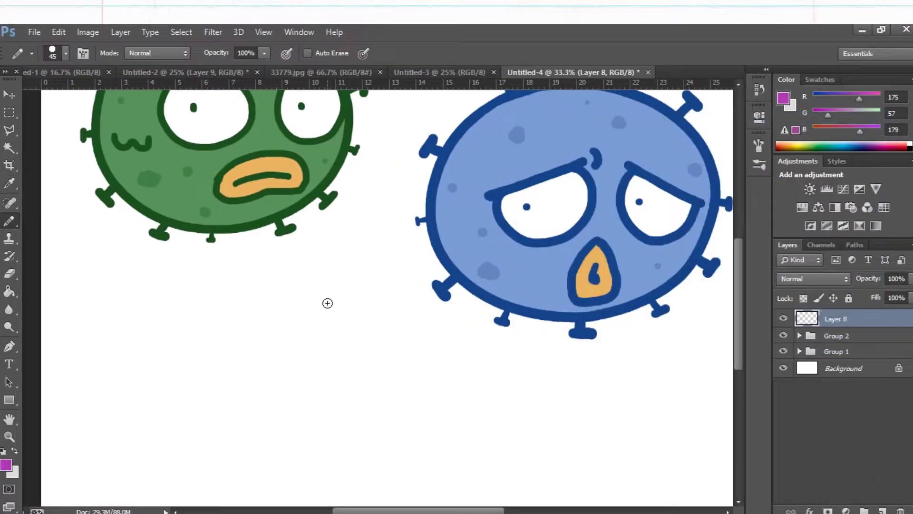
Step: Draw a large closed round purple outline below the green virus on Layer 8
scroll(326, 302, "down", 1)
scroll(292, 302, "up", 1)
mouse_move(275, 231)
left_mouse_down()
mouse_move(157, 406)
mouse_move(205, 233)
left_mouse_up()
scroll(223, 257, "up", 1)
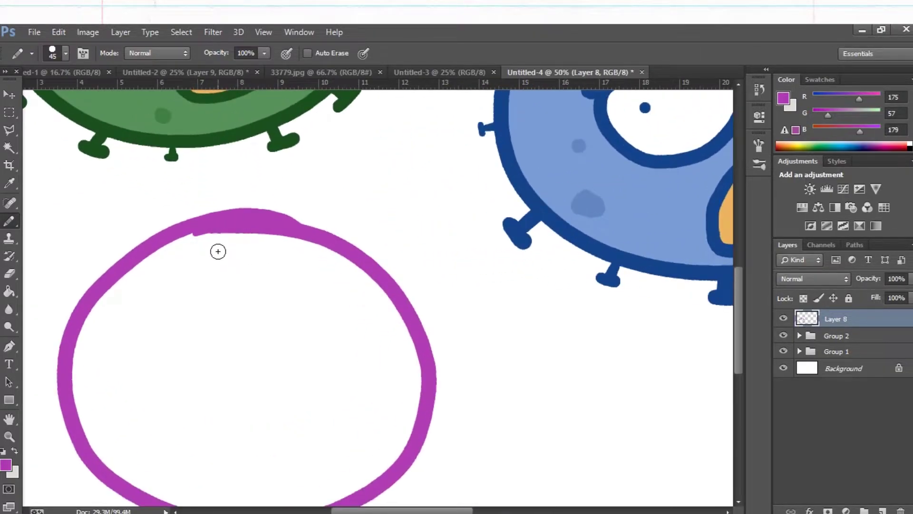
Step: Draw three T-shaped purple spikes along the left side of the purple outline
mouse_move(124, 290)
left_mouse_down()
mouse_move(145, 259)
mouse_move(85, 246)
left_mouse_up()
left_click(102, 243)
left_click_drag(74, 288, 68, 301)
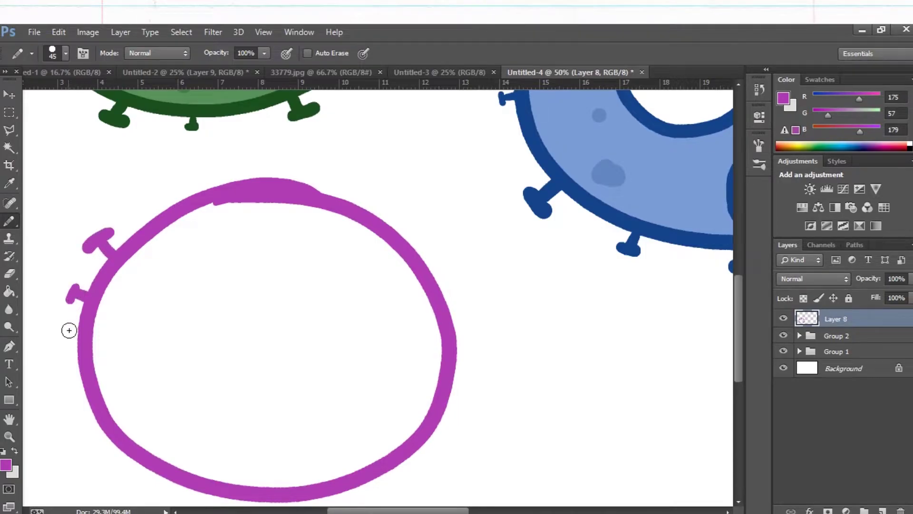
left_click_drag(83, 389, 65, 392)
left_click_drag(61, 385, 64, 405)
Step: Add T-shaped purple spikes along the bottom and lower-right edge of the purple outline
left_click_drag(171, 397, 165, 340)
left_click_drag(167, 425, 158, 436)
left_click_drag(154, 436, 163, 443)
left_click_drag(264, 446, 270, 457)
left_click_drag(423, 383, 435, 388)
left_click_drag(442, 382, 430, 394)
left_click_drag(469, 291, 465, 310)
left_click_drag(440, 214, 447, 226)
left_click_drag(405, 153, 391, 169)
key("ctrl+alt+z")
key("ctrl+alt+z")
key("ctrl+alt+z")
key("ctrl+alt+z")
key("ctrl+alt+z")
key("ctrl+alt+z")
Step: Draw T-shaped purple spikes along the right side, upper right and top of the purple outline
left_click_drag(443, 252, 455, 246)
left_click_drag(453, 239, 458, 250)
left_click_drag(385, 144, 370, 134)
left_click_drag(375, 140, 364, 151)
left_click_drag(252, 122, 251, 111)
left_click_drag(242, 110, 261, 112)
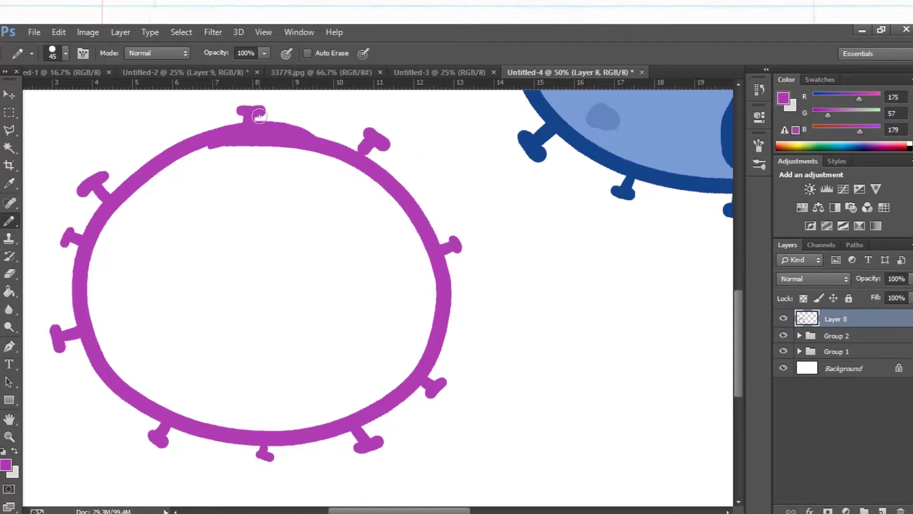
left_click_drag(176, 136, 184, 129)
left_click_drag(181, 132, 184, 142)
left_click(261, 183, "alt")
left_click(263, 212, "alt")
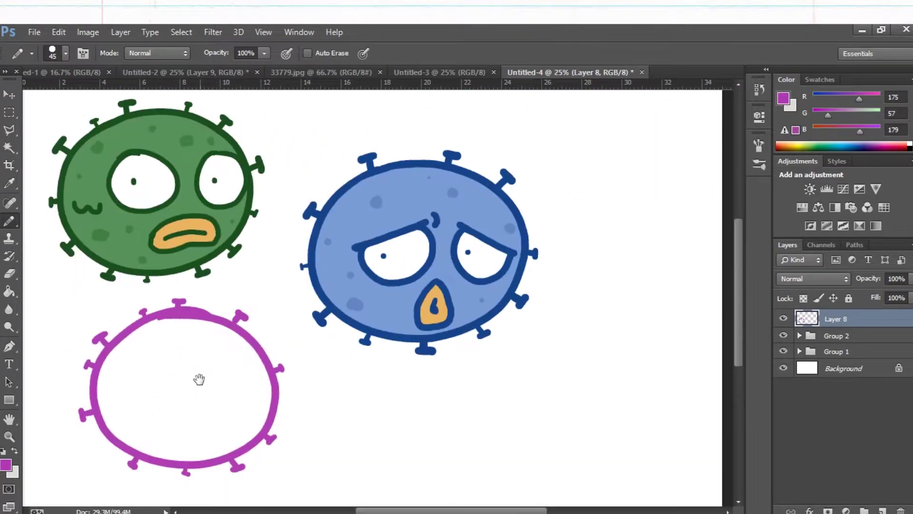
Step: Draw two solid oval purple eyes inside the purple outline
scroll(198, 388, "up", 2)
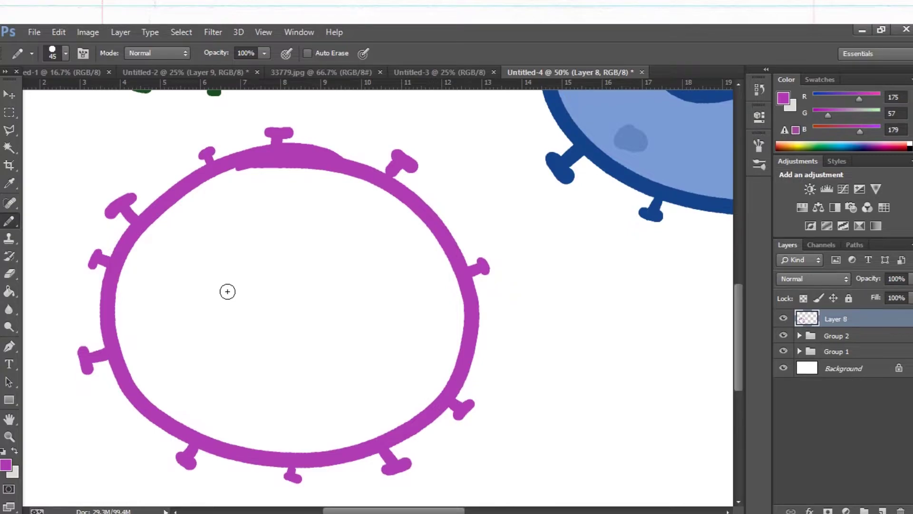
left_click(254, 225)
mouse_move(241, 283)
left_mouse_down()
mouse_move(244, 299)
mouse_move(252, 281)
mouse_move(248, 302)
left_mouse_up()
mouse_move(376, 302)
left_mouse_down()
mouse_move(389, 285)
mouse_move(377, 322)
left_mouse_up()
Step: Draw a downturned open mouth outline below the purple virus's eyes with a smaller Pencil
key("bracketleft")
key("bracketleft")
key("bracketleft")
mouse_move(290, 377)
left_mouse_down()
mouse_move(378, 414)
mouse_move(275, 421)
mouse_move(290, 389)
left_mouse_up()
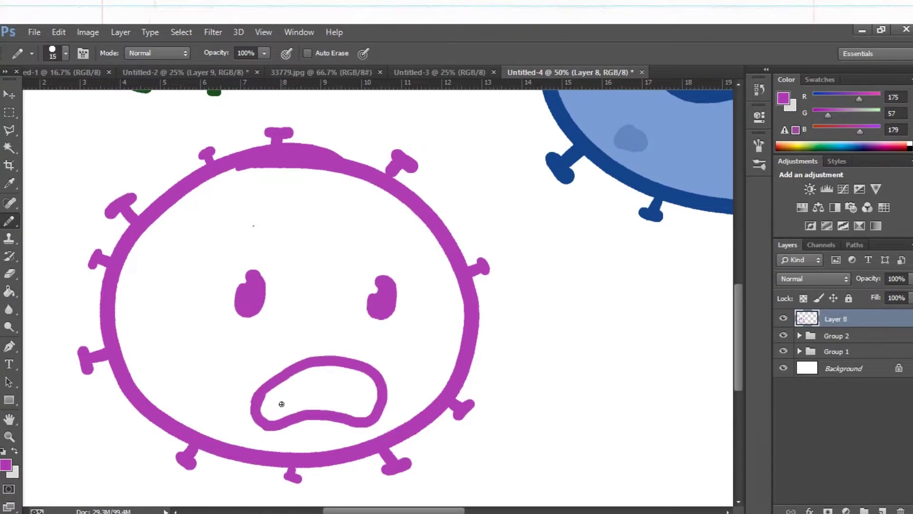
Step: Draw a curved lip line with three pointed teeth below it inside the purple virus's mouth, using a 15 px Pencil
scroll(310, 415, "up", 1)
left_click_drag(313, 384, 399, 366)
key("ctrl+z")
left_click_drag(310, 385, 408, 368)
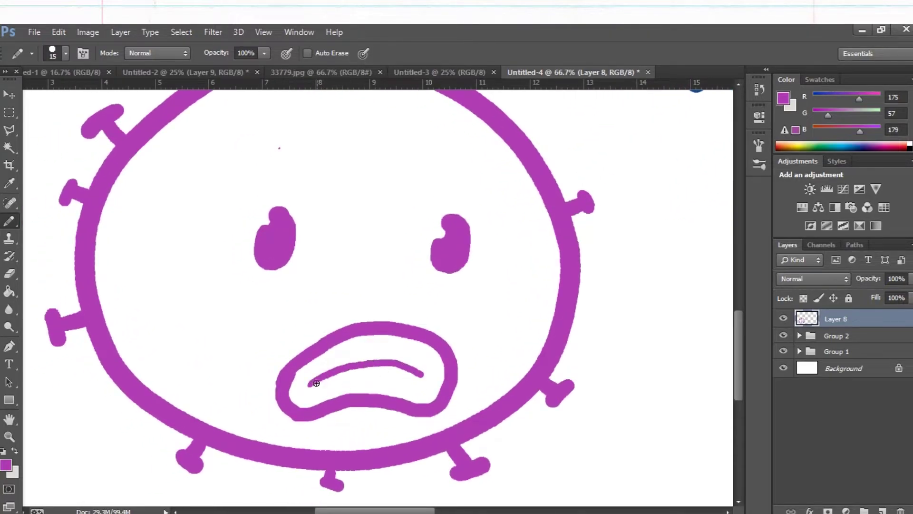
mouse_move(327, 392)
left_mouse_down()
mouse_move(341, 374)
mouse_move(367, 381)
mouse_move(384, 365)
mouse_move(393, 383)
left_mouse_up()
key("ctrl+z")
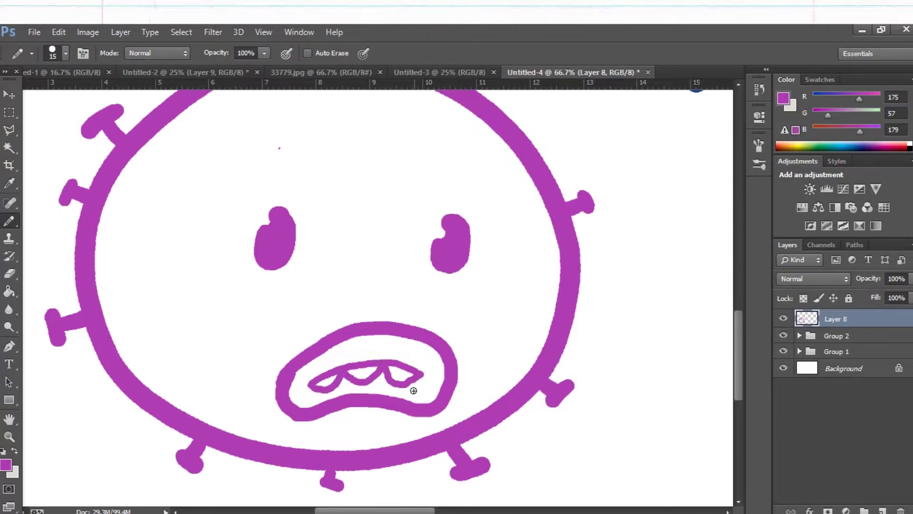
scroll(345, 368, "down", 1)
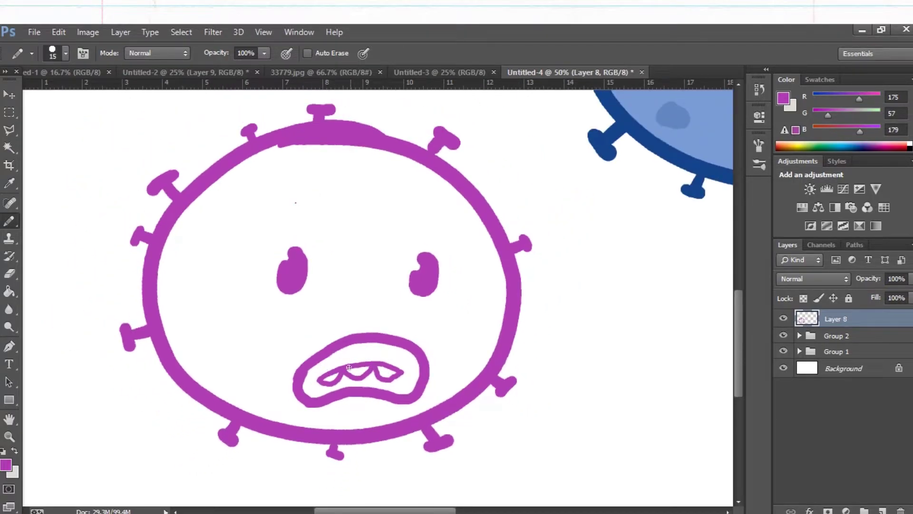
scroll(691, 320, "down", 2)
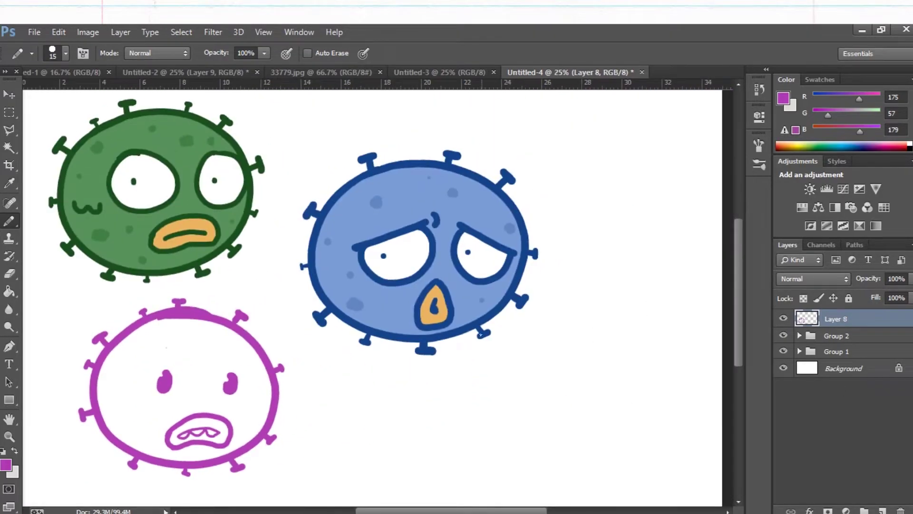
scroll(226, 423, "up", 3)
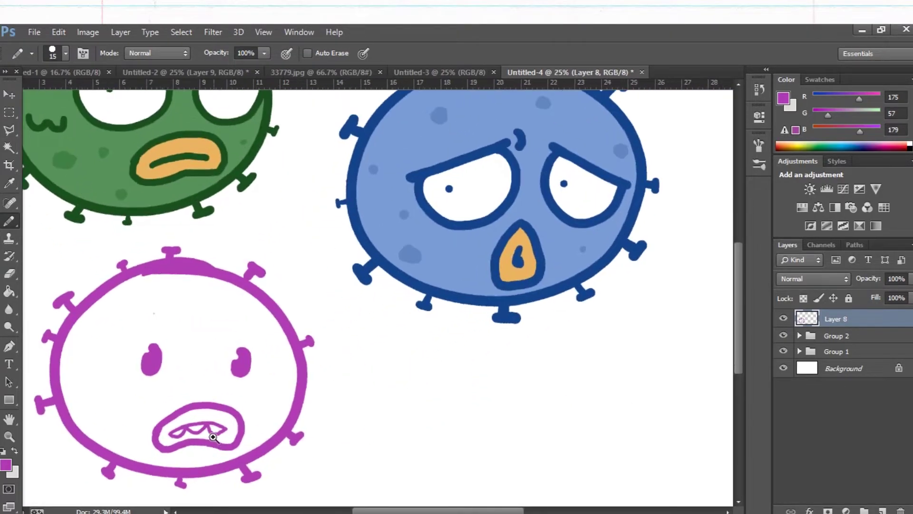
Step: Thicken the purple virus's inner mouth line and tooth outlines with a 20 px Pencil
left_click_drag(236, 329, 336, 271)
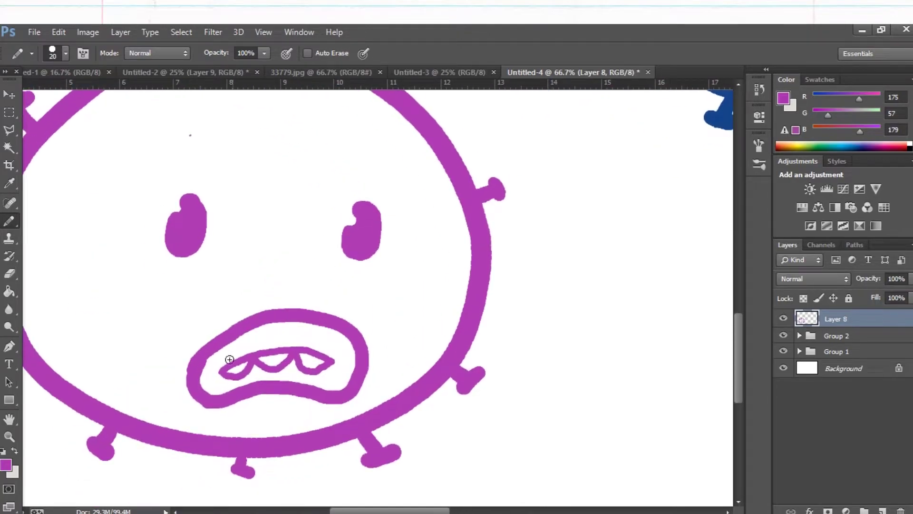
mouse_move(224, 368)
left_mouse_down()
mouse_move(271, 351)
mouse_move(316, 353)
mouse_move(339, 367)
left_mouse_up()
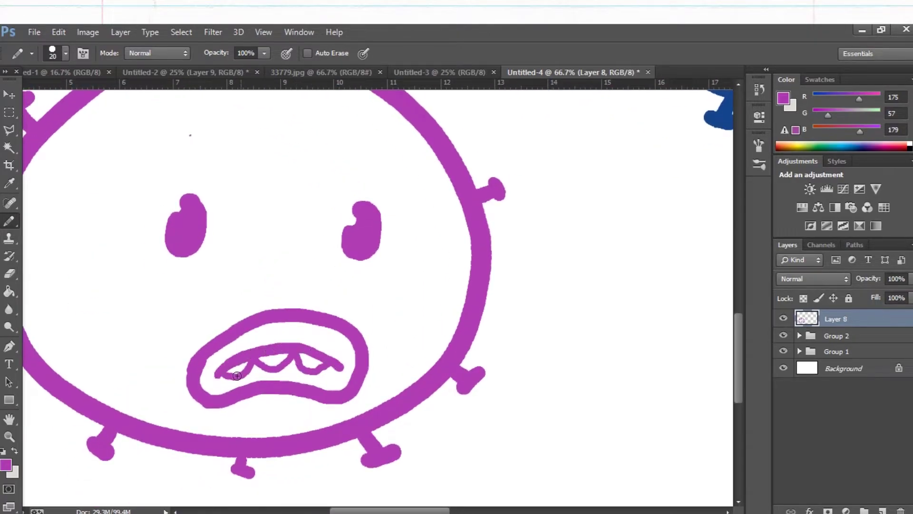
mouse_move(269, 371)
left_mouse_down()
mouse_move(299, 362)
mouse_move(326, 370)
left_mouse_up()
scroll(319, 348, "down", 1)
scroll(361, 310, "left", 1)
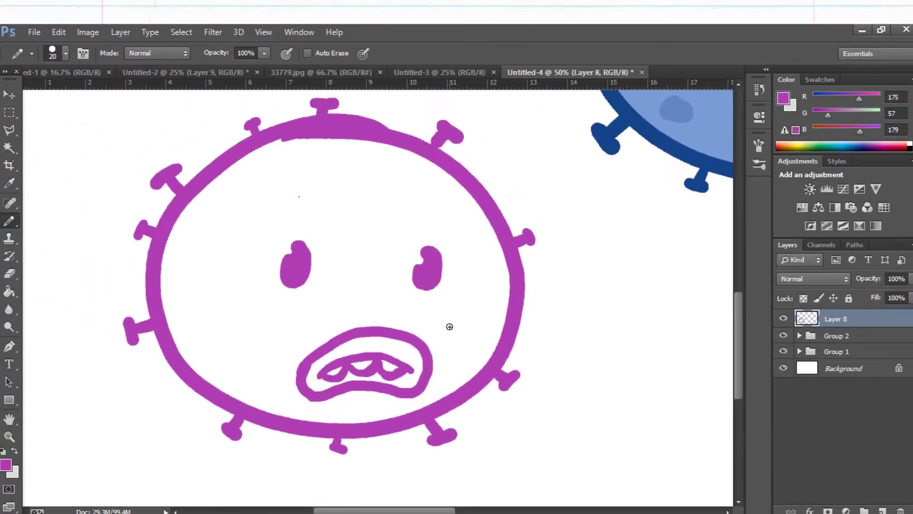
Step: Add a new layer beneath the purple outline and set the foreground colour to light pink (RGB 251, 200, 253)
left_click(849, 338)
left_click(882, 510)
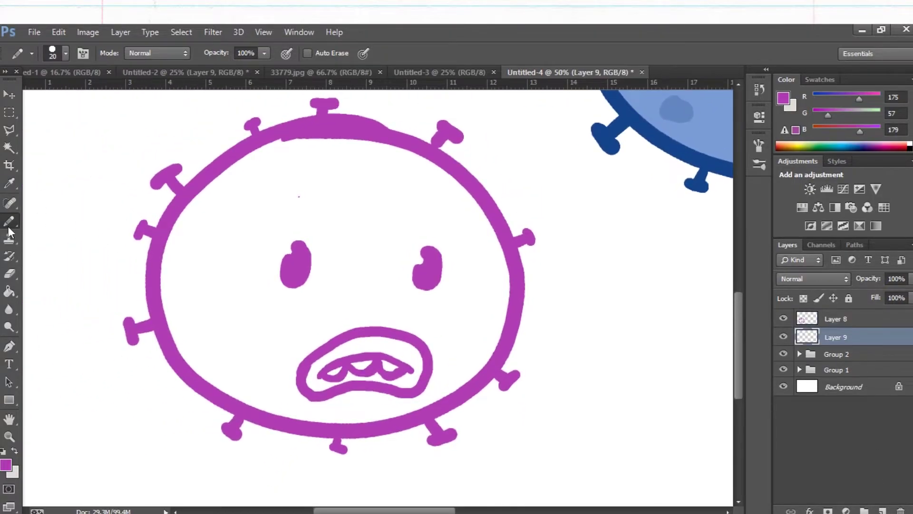
left_click(9, 183)
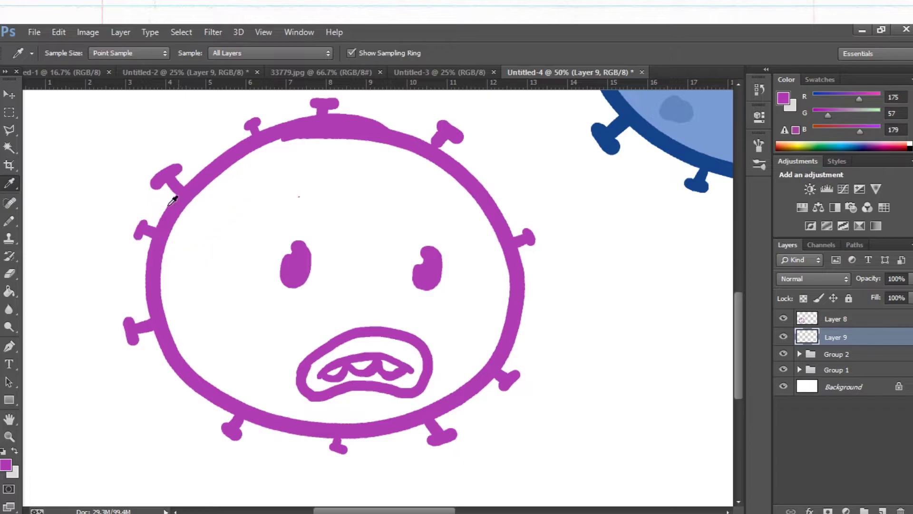
left_click(6, 465)
left_click(590, 165)
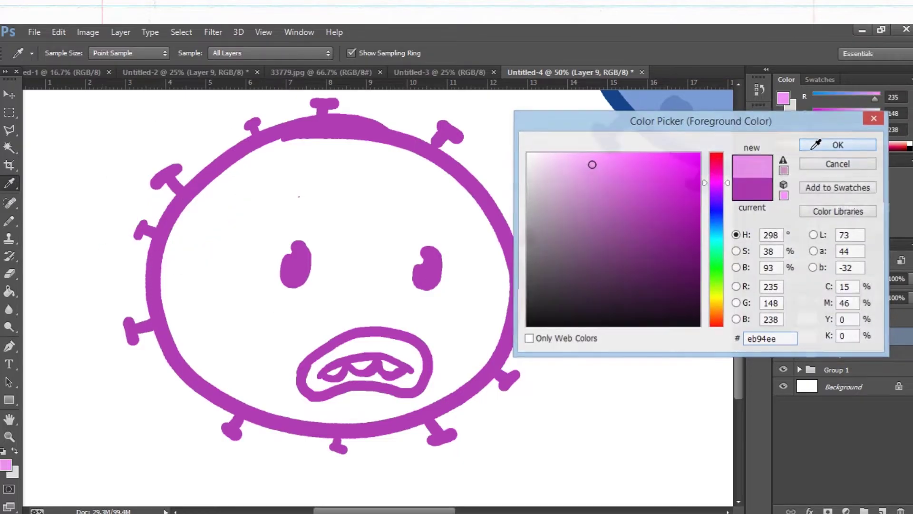
key("Return")
left_click(11, 222)
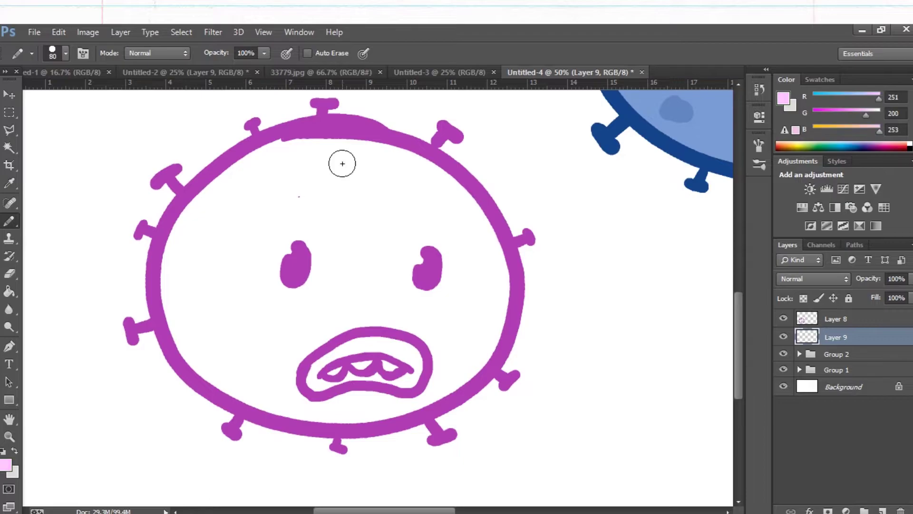
Step: Paint the purple virus's whole body light pink around the mouth with a Pencil enlarged to 150 px
mouse_move(305, 163)
left_mouse_down()
mouse_move(357, 223)
mouse_move(256, 189)
left_mouse_up()
key("bracketright")
key("bracketright")
left_click_drag(445, 214, 186, 242)
key("ctrl+z")
key("bracketright")
key("bracketright")
mouse_move(444, 190)
left_mouse_down()
mouse_move(185, 271)
mouse_move(247, 257)
mouse_move(335, 329)
mouse_move(481, 214)
left_mouse_up()
key("ctrl+plus")
left_click_drag(294, 404, 380, 229)
mouse_move(223, 309)
left_mouse_down()
mouse_move(271, 323)
mouse_move(428, 335)
left_mouse_up()
left_click_drag(475, 285, 374, 270)
left_click_drag(332, 323, 378, 323)
left_click_drag(547, 257, 428, 324)
key("ctrl+minus")
key("ctrl+minus")
key("ctrl+minus")
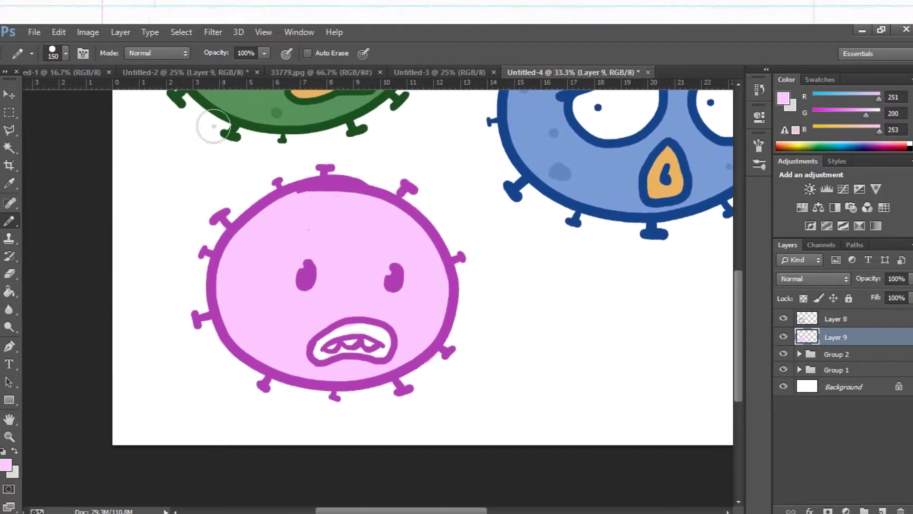
Step: Sample the orange from the blue virus's mouth and add a new layer above the pink fill
key("i")
left_click(655, 183)
key("b")
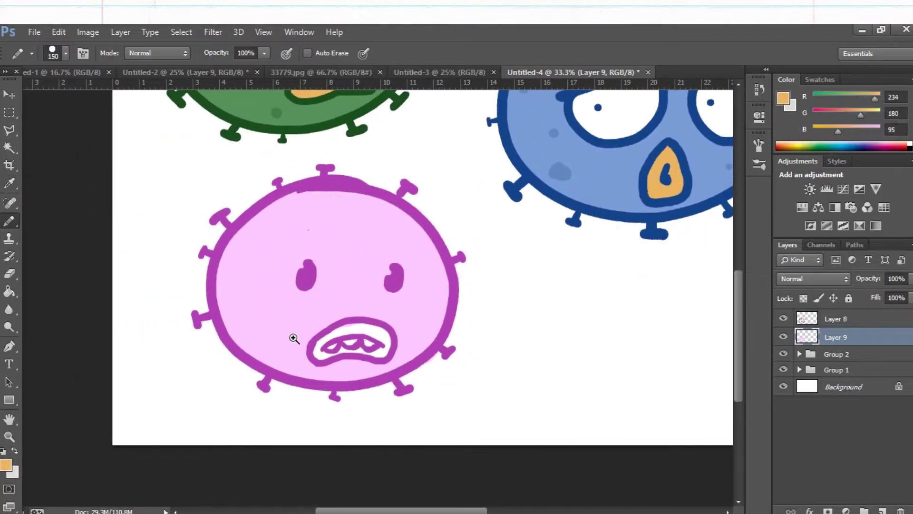
key("ctrl+plus")
key("ctrl+plus")
key("ctrl+plus")
left_click(882, 510)
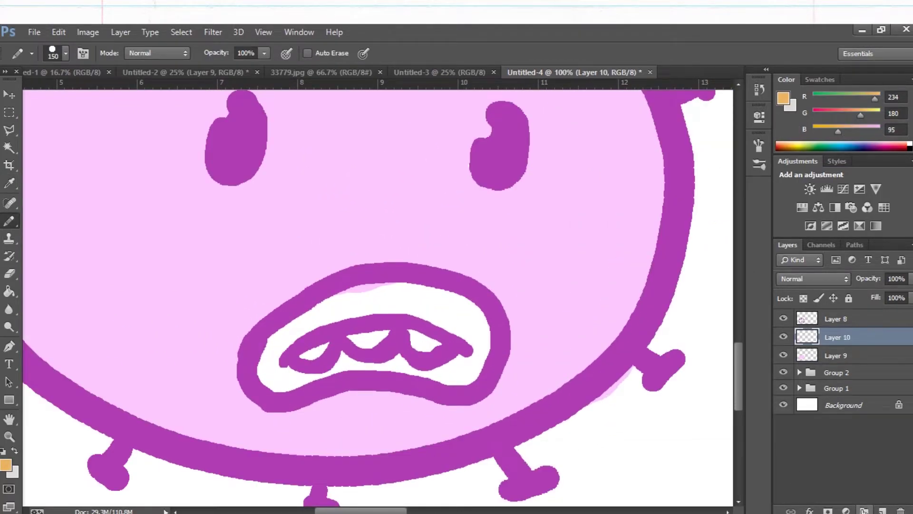
Step: Paint the purple virus's lips orange around the white teeth, using a 50 px Pencil
mouse_move(381, 293)
left_mouse_down()
mouse_move(333, 308)
mouse_move(426, 297)
mouse_move(452, 306)
mouse_move(435, 311)
mouse_move(318, 288)
mouse_move(315, 303)
left_mouse_up()
key("ctrl+z")
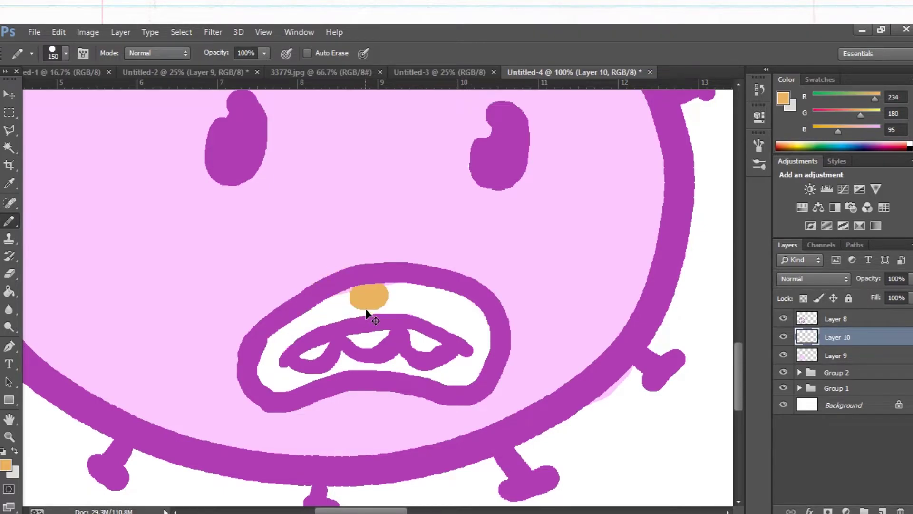
key("bracketleft")
key("bracketleft")
key("bracketleft")
mouse_move(269, 367)
left_mouse_down()
mouse_move(326, 317)
mouse_move(387, 297)
mouse_move(335, 307)
mouse_move(399, 299)
mouse_move(458, 324)
mouse_move(383, 300)
mouse_move(425, 306)
mouse_move(449, 295)
mouse_move(480, 343)
mouse_move(481, 320)
mouse_move(474, 365)
mouse_move(445, 376)
mouse_move(468, 362)
mouse_move(444, 373)
mouse_move(343, 360)
mouse_move(326, 375)
mouse_move(283, 384)
mouse_move(265, 367)
left_mouse_up()
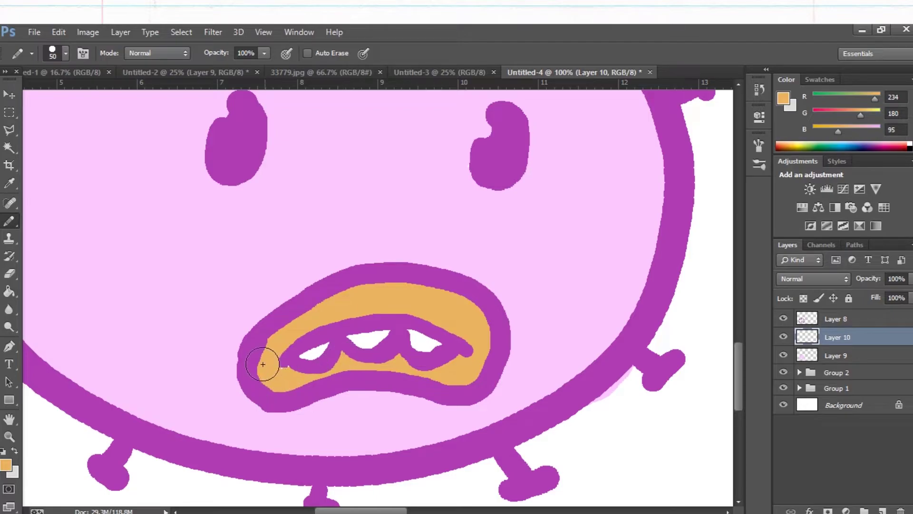
left_click(336, 342, "alt")
left_click(336, 343, "alt")
left_click_drag(301, 326, 281, 363)
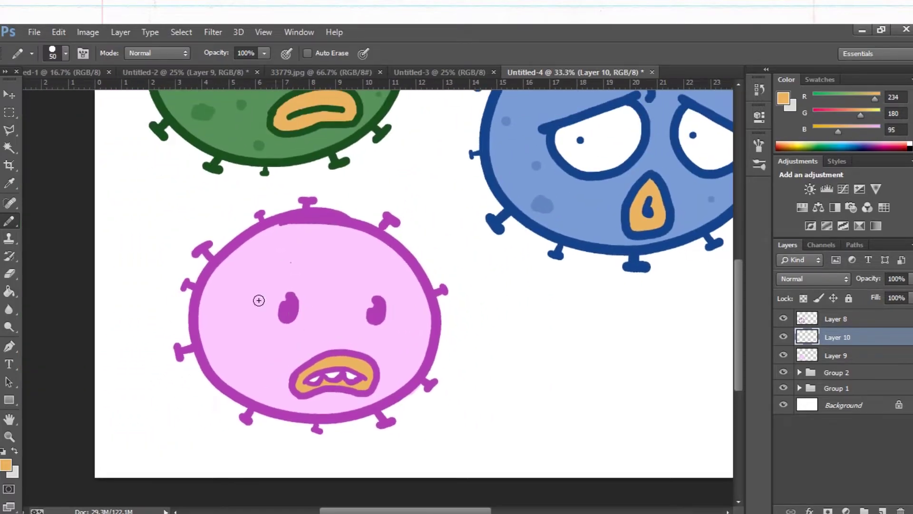
Step: Set the foreground colour to a darker pink (RGB 220, 157, 223) based on the body fill, and add a new layer
left_click(11, 184)
left_click(234, 279)
left_click(6, 464)
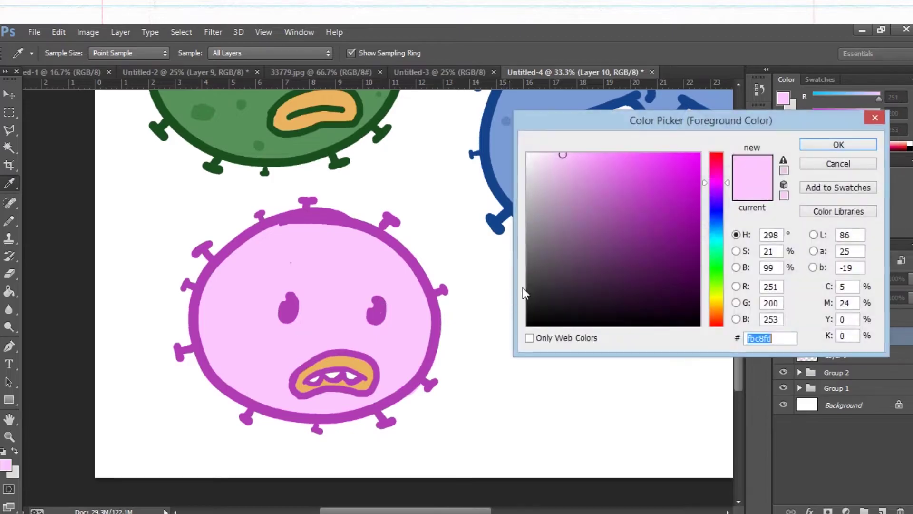
left_click(578, 174)
key("Return")
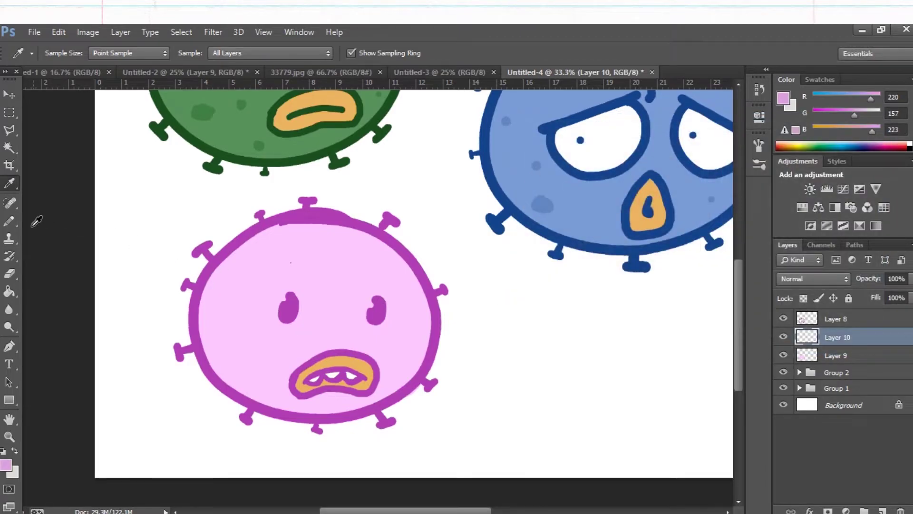
left_click(9, 221)
left_click(882, 509)
Step: Dab darker pink spots of varying sizes across the purple virus's body, with three small marks between the eyes and mouth
left_click_drag(226, 337, 229, 342)
left_click_drag(276, 246, 275, 243)
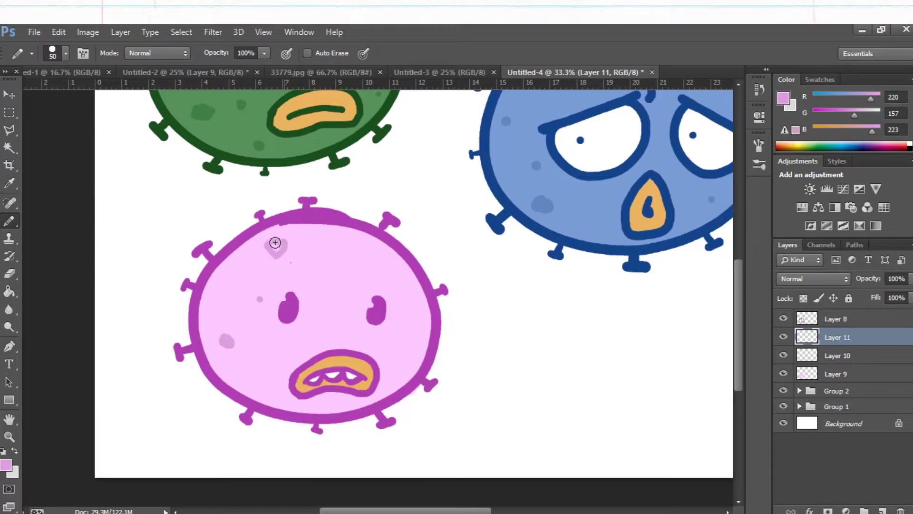
left_click_drag(318, 273, 327, 275)
left_click_drag(277, 244, 274, 248)
left_click(315, 332)
left_click(332, 332)
left_click(347, 334)
left_click(252, 384)
key("ctrl+minus")
key("ctrl+minus")
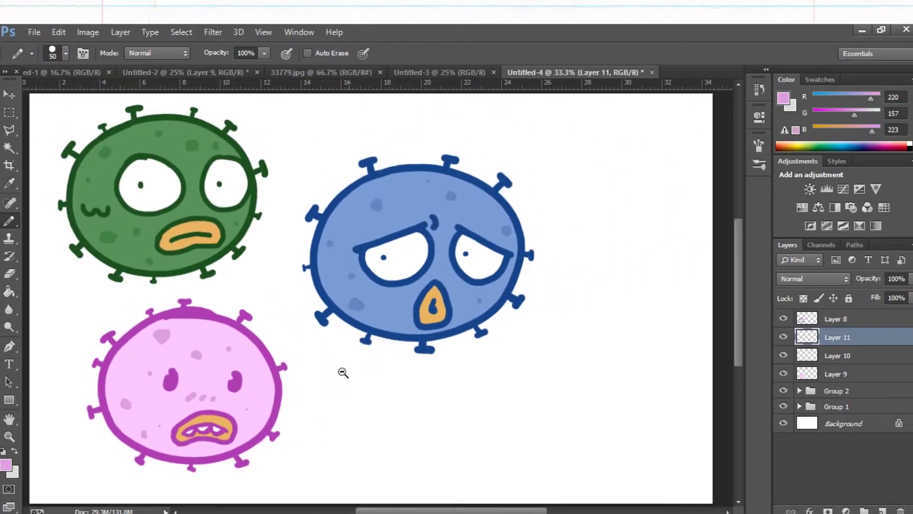
Step: Set the foreground colour to dark red (RGB 152, 58, 80) for drawing with the Pencil
scroll(482, 356, "up", 1)
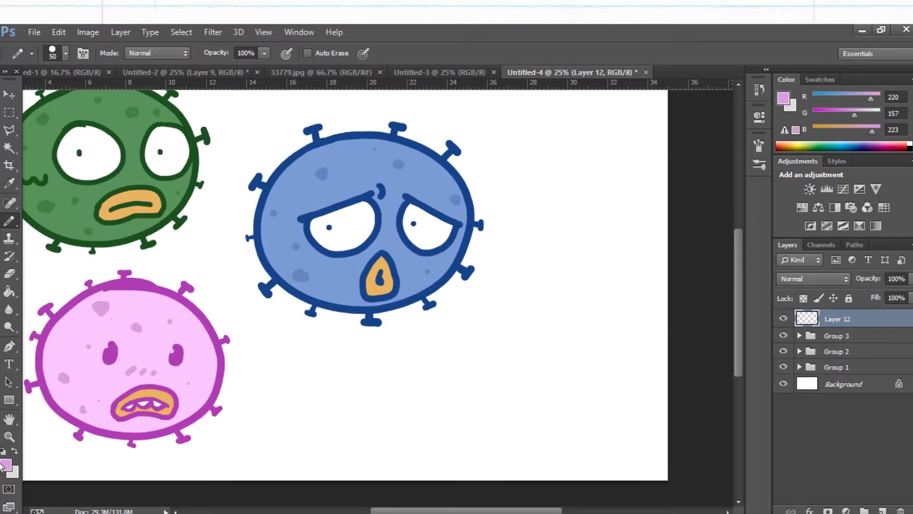
left_click(6, 466)
left_click_drag(707, 185, 711, 160)
mouse_move(631, 164)
left_mouse_down()
mouse_move(643, 177)
mouse_move(633, 223)
left_mouse_up()
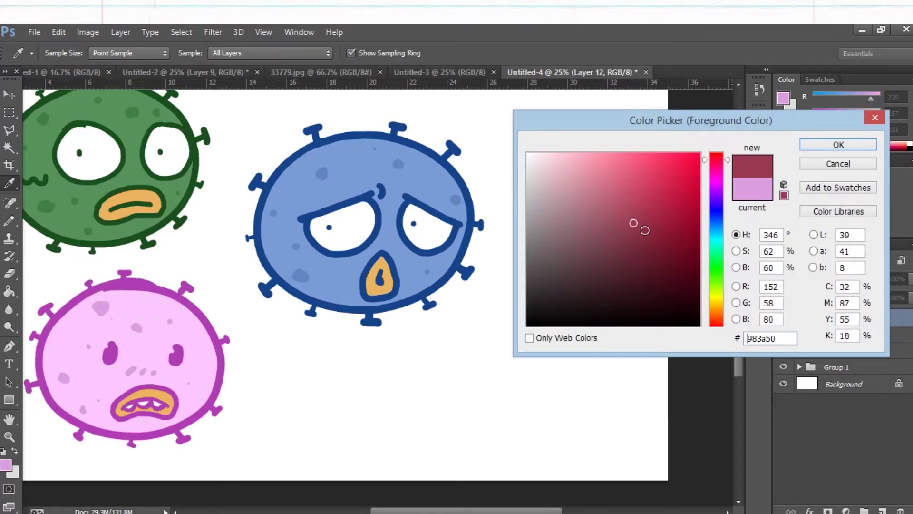
left_click(841, 147)
key("b")
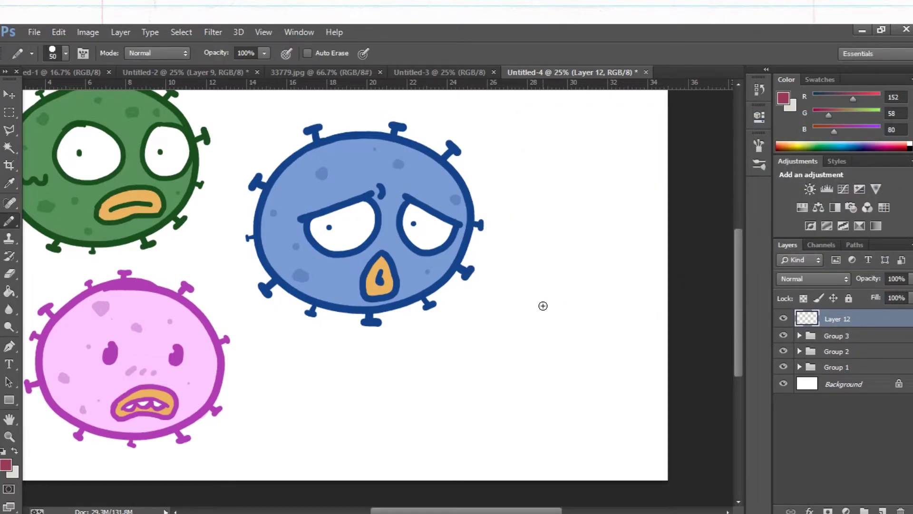
Step: Draw a dark red oval body outline below and to the right of the blue virus with the 50 px Pencil
left_click_drag(543, 305, 465, 310)
key("ctrl+z")
left_click_drag(548, 302, 443, 353)
key("ctrl+z")
left_click_drag(546, 299, 463, 309)
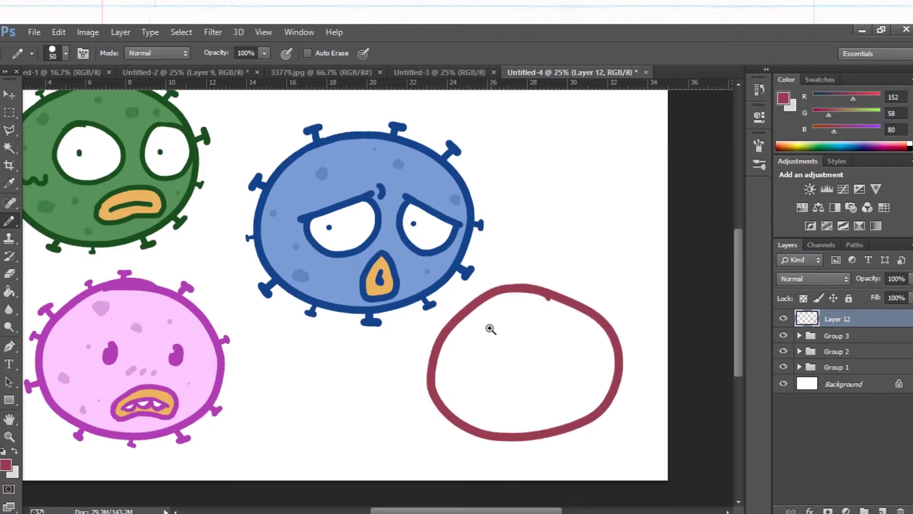
Step: Add T-shaped dark red spikes along the left side and bottom edge of the red outline
left_click(490, 329, "ctrl")
mouse_move(416, 351)
left_mouse_down()
mouse_move(407, 344)
mouse_move(403, 353)
left_mouse_up()
left_click_drag(410, 415, 402, 417)
left_click_drag(399, 413, 404, 421)
left_click_drag(474, 480, 486, 484)
left_click_drag(484, 475, 481, 481)
left_click_drag(566, 475, 573, 482)
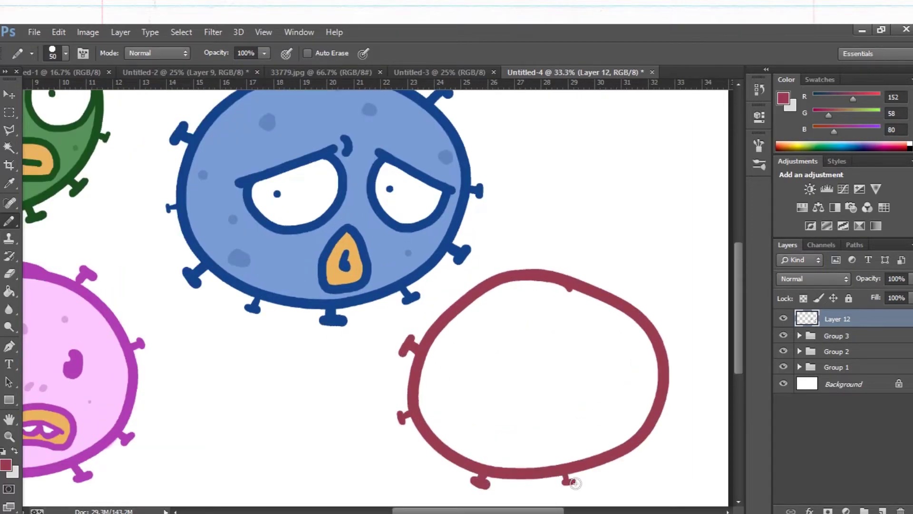
Step: Draw T-shaped dark red spikes along the lower right, right side, top and upper left of the red outline
left_click_drag(618, 454, 635, 466)
left_click_drag(658, 409, 668, 418)
left_click_drag(663, 344, 674, 339)
left_click_drag(616, 297, 627, 285)
left_click_drag(557, 276, 559, 265)
left_click_drag(485, 281, 476, 271)
left_click_drag(449, 310, 439, 303)
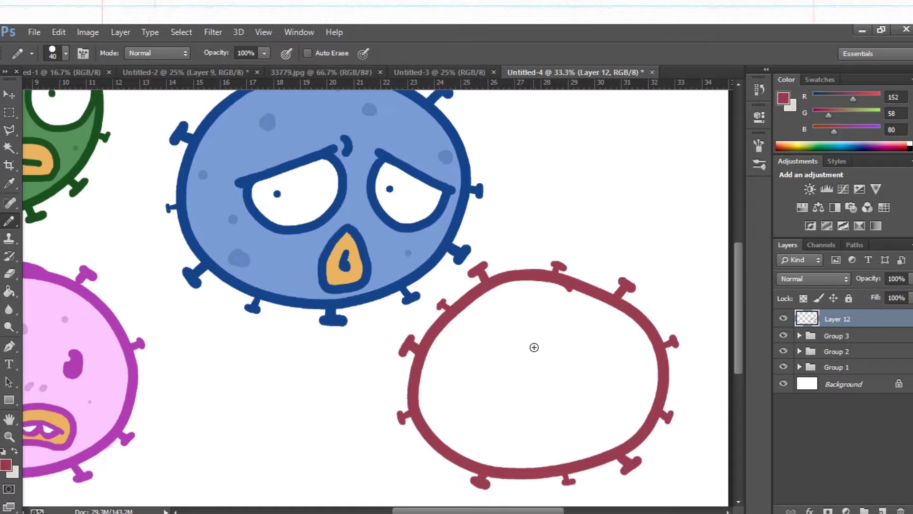
Step: Draw a large and a smaller round eye outline inside the red body with a 40 px Pencil
mouse_move(518, 333)
left_mouse_down()
mouse_move(473, 335)
mouse_move(464, 402)
mouse_move(521, 409)
mouse_move(460, 378)
mouse_move(523, 327)
left_mouse_up()
key("ctrl+z")
left_click_drag(611, 328, 590, 349)
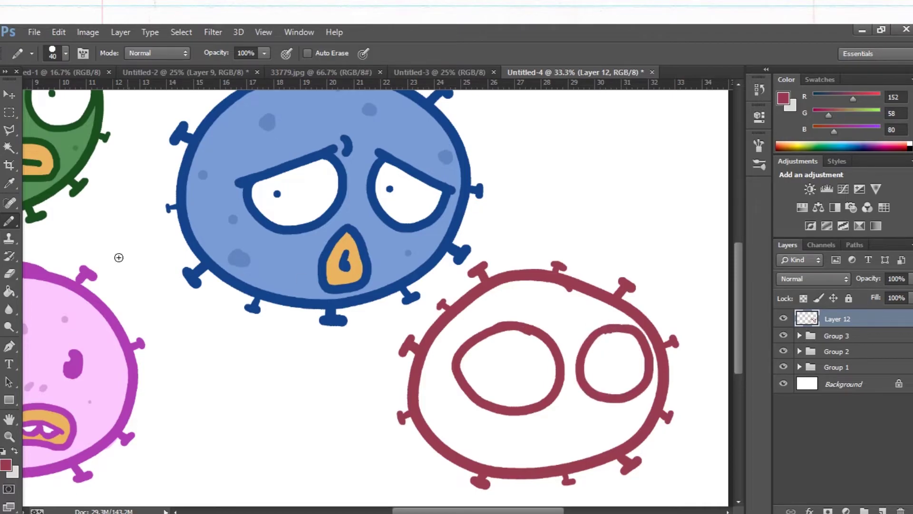
Step: Draw a solid dark red round pupil in the centre of each of the red virus's eyes
left_click(11, 274)
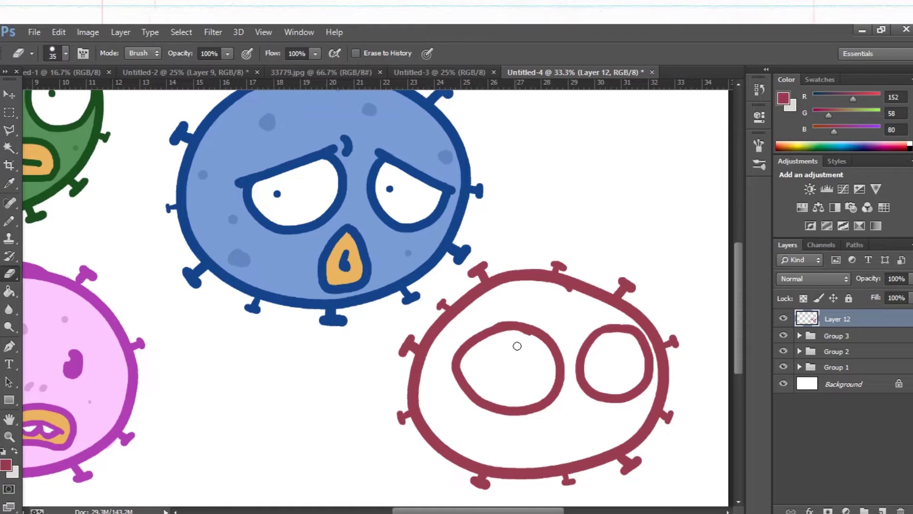
left_click(8, 221)
mouse_move(514, 356)
left_mouse_down()
mouse_move(497, 375)
mouse_move(527, 366)
mouse_move(503, 381)
mouse_move(508, 373)
left_mouse_up()
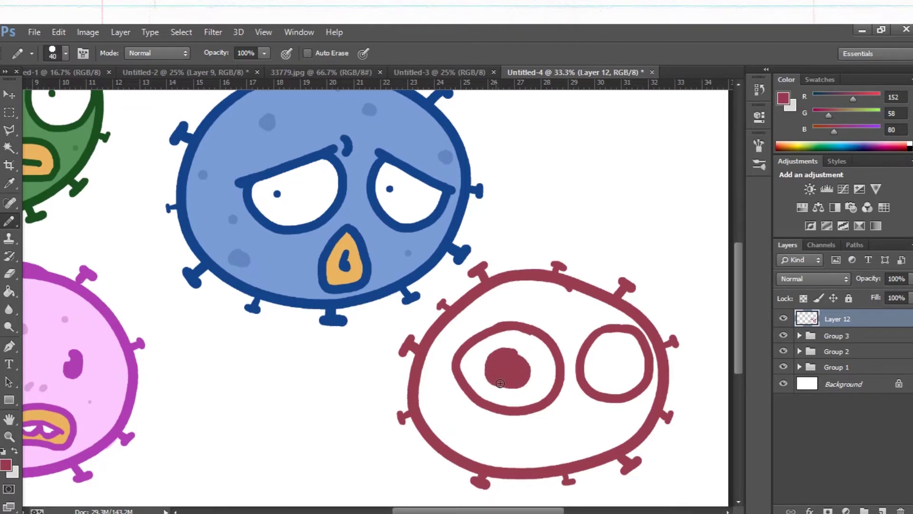
mouse_move(620, 363)
left_mouse_down()
mouse_move(605, 361)
mouse_move(625, 374)
mouse_move(619, 363)
left_mouse_up()
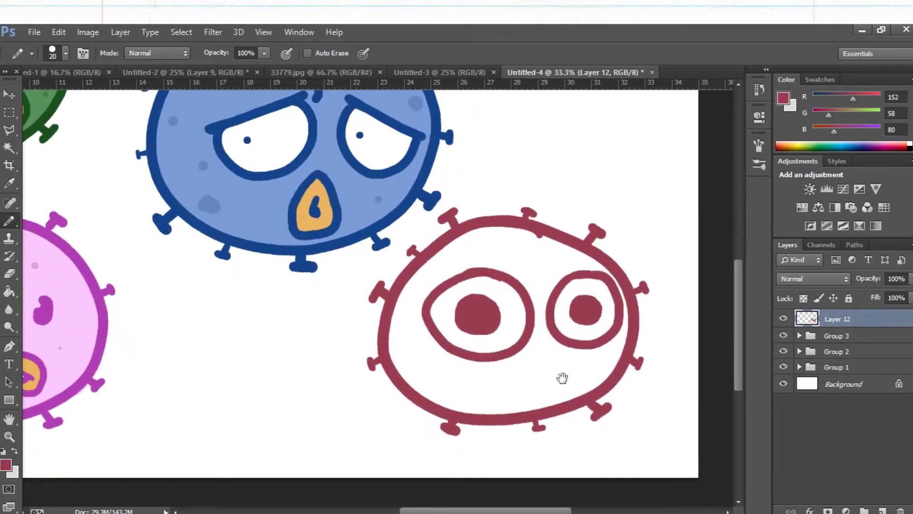
scroll(529, 388, "up", 1)
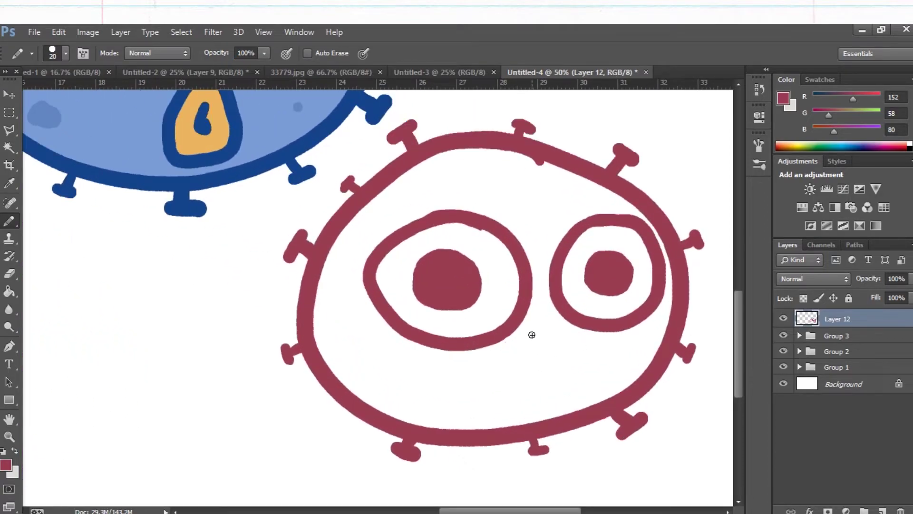
scroll(532, 412, "down", 3)
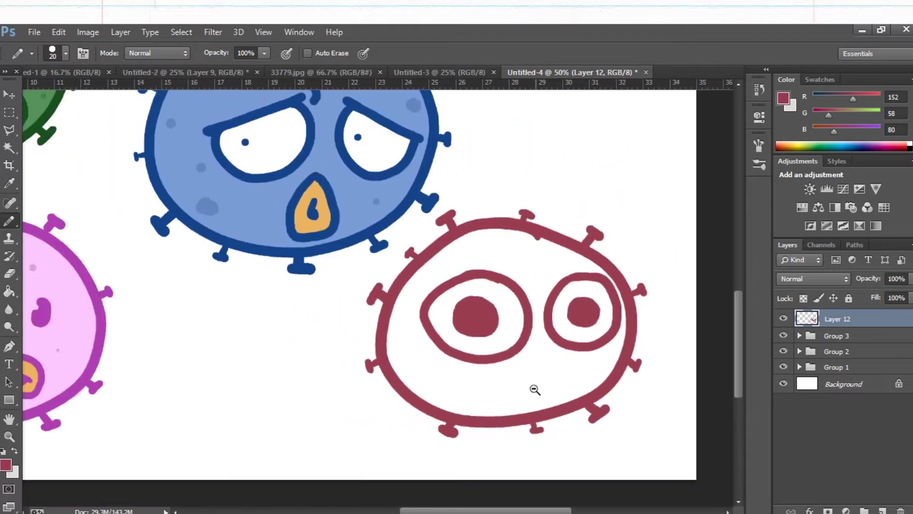
scroll(572, 402, "up", 3)
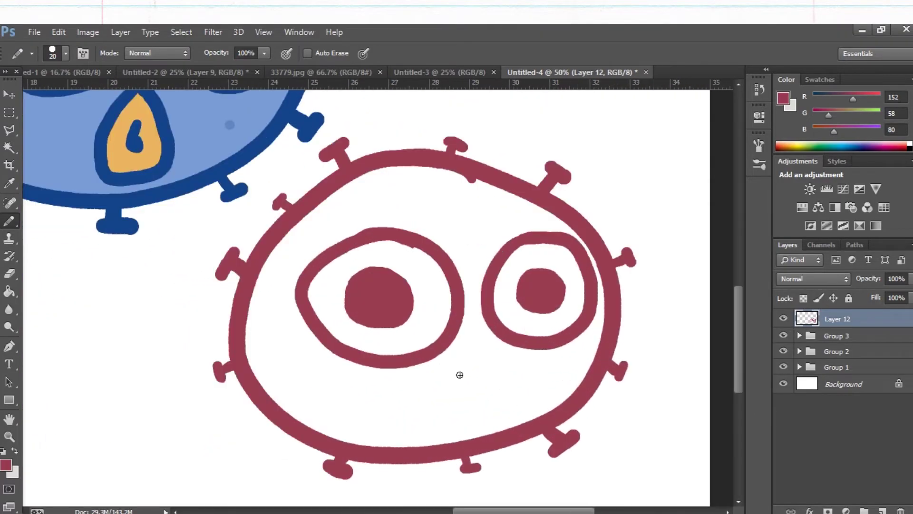
Step: Draw a lip-shaped mouth outline with a smaller dark opening inside it below the red virus's eyes, using a 30 px Pencil
mouse_move(450, 384)
left_mouse_down()
mouse_move(460, 429)
mouse_move(529, 373)
left_mouse_up()
key("ctrl+z")
mouse_move(472, 374)
left_mouse_down()
mouse_move(453, 373)
mouse_move(444, 422)
mouse_move(522, 380)
mouse_move(466, 374)
mouse_move(439, 404)
mouse_move(492, 400)
mouse_move(483, 385)
mouse_move(436, 401)
mouse_move(465, 396)
left_mouse_up()
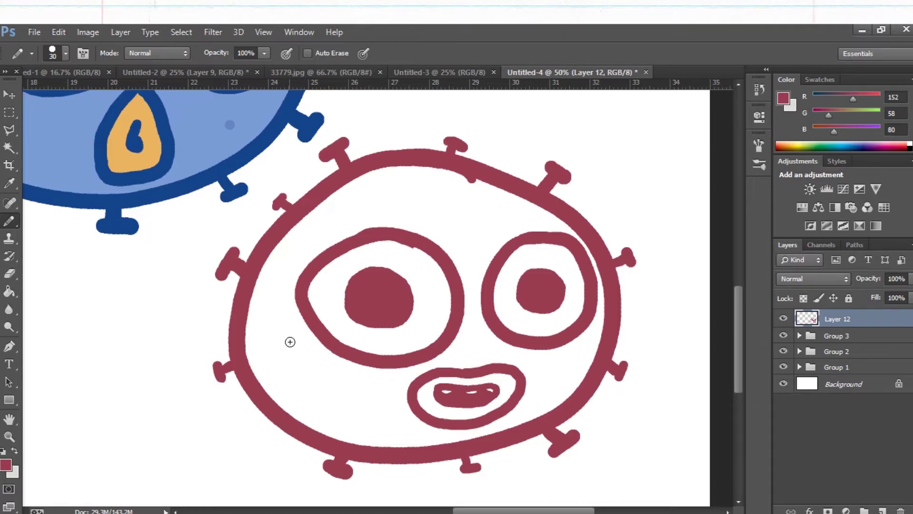
Step: Draw short dark red lashes along the lower edges of both of the red virus's eyes
left_click_drag(361, 365, 357, 376)
left_click_drag(317, 341, 312, 345)
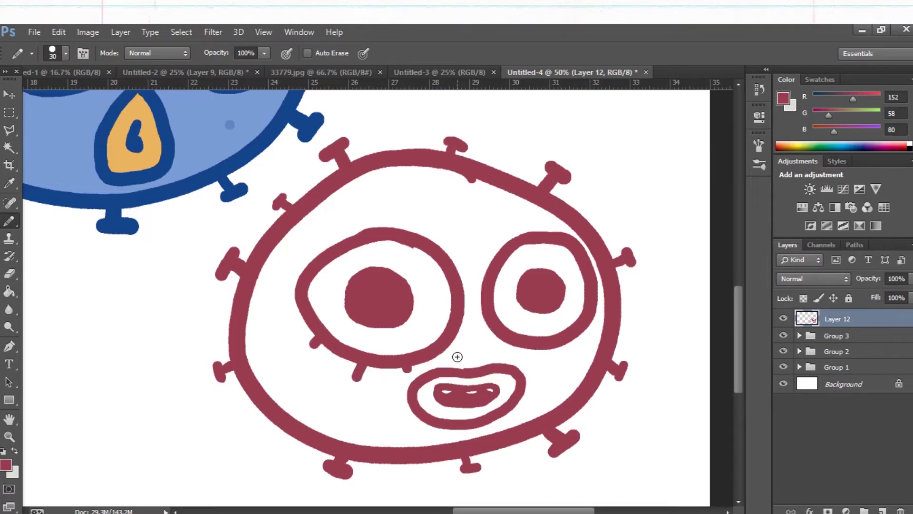
left_click_drag(587, 346, 583, 336)
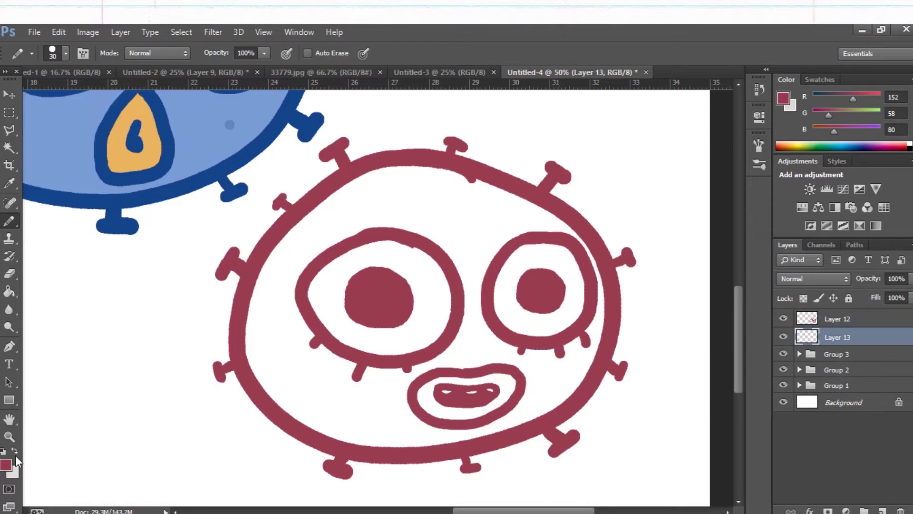
Step: Set the foreground colour to light pink #eca7b7
left_click(7, 464)
left_click(579, 167)
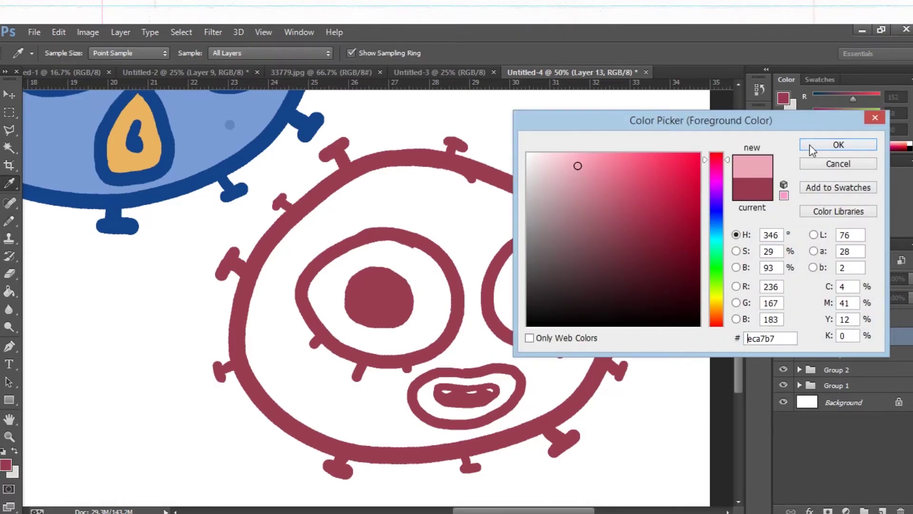
left_click(809, 145)
Step: Paint the red virus's body light pink with an enlarged Pencil on the layer beneath the outline, leaving the eyes and mouth white
key("bracketright")
key("bracketright")
key("bracketright")
key("bracketright")
key("bracketright")
key("bracketright")
key("bracketright")
mouse_move(350, 209)
left_mouse_down()
mouse_move(306, 235)
mouse_move(392, 216)
mouse_move(454, 258)
left_mouse_up()
key("ctrl+z")
left_click_drag(399, 185, 465, 198)
key("bracketright")
key("bracketright")
key("bracketright")
mouse_move(414, 183)
left_mouse_down()
mouse_move(354, 199)
mouse_move(347, 416)
left_mouse_up()
mouse_move(354, 236)
left_mouse_down()
mouse_move(541, 223)
mouse_move(490, 245)
mouse_move(472, 313)
mouse_move(419, 369)
mouse_move(473, 349)
mouse_move(524, 362)
mouse_move(479, 436)
mouse_move(397, 399)
mouse_move(578, 343)
mouse_move(598, 271)
mouse_move(556, 407)
mouse_move(564, 237)
left_mouse_up()
Step: Reduce the Pencil to 70 px and erase the stray pink inside the larger eye with a 35 px Eraser
key("[")
key("[")
key("[")
key("[")
key("[")
key("[")
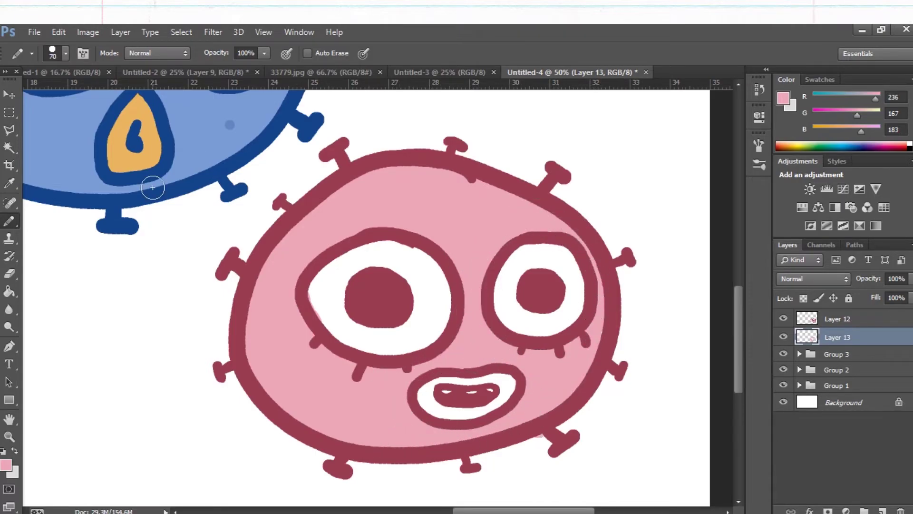
key("e")
left_click_drag(314, 318, 351, 293)
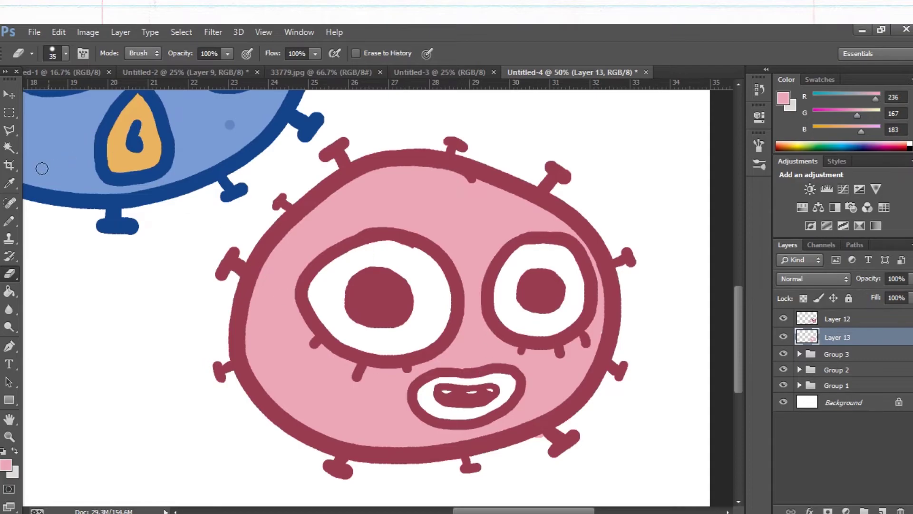
Step: Sample the orange of the blue virus's mouth and paint the red virus's lips with it
key("i")
left_click(117, 162)
key("b")
mouse_move(442, 381)
left_mouse_down()
mouse_move(450, 381)
mouse_move(420, 387)
mouse_move(423, 403)
mouse_move(445, 416)
mouse_move(475, 415)
mouse_move(502, 397)
mouse_move(504, 379)
mouse_move(470, 381)
left_mouse_up()
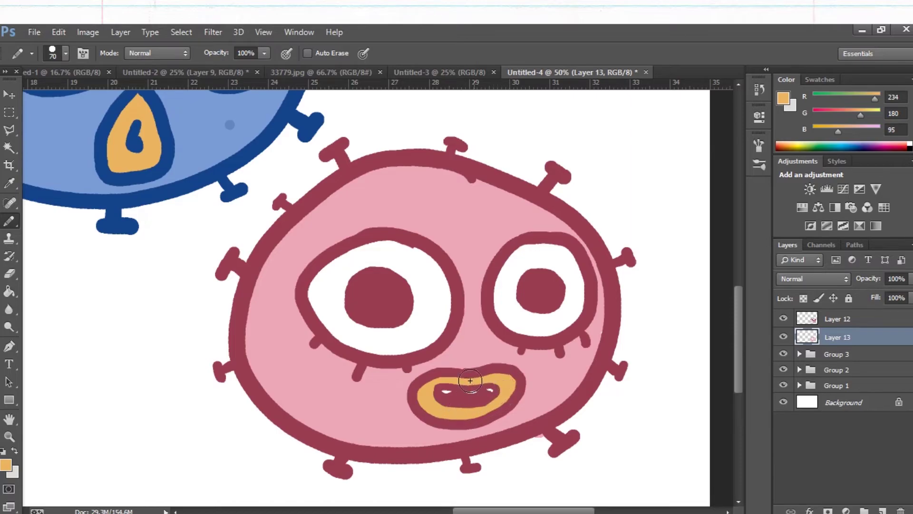
Step: Sample the dark red outline colour and make the outline layer, Layer 12, active for drawing with the Pencil
key("i")
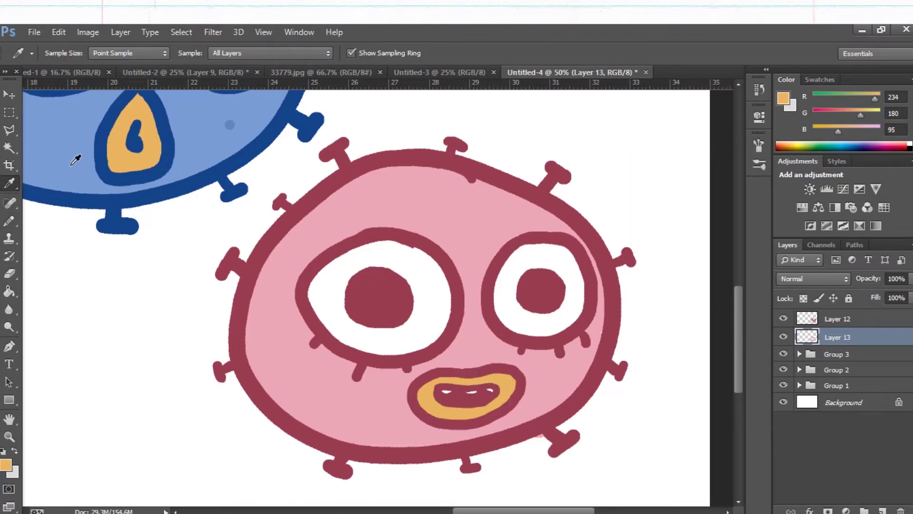
left_click(465, 164)
key("v")
left_click(437, 162, "ctrl")
key("b")
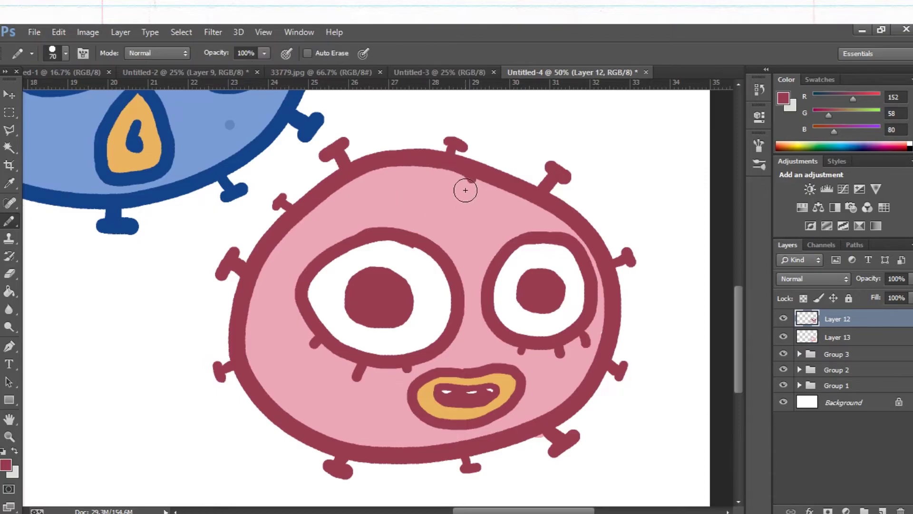
Step: Draw a small spiral curl of hair hanging from the top of the red virus's outline with a 50 px Pencil
mouse_move(465, 190)
left_mouse_down()
mouse_move(474, 200)
mouse_move(454, 209)
left_mouse_up()
key("ctrl+z")
key("bracketleft")
key("bracketleft")
mouse_move(470, 179)
left_mouse_down()
mouse_move(414, 193)
mouse_move(472, 182)
left_mouse_up()
key("ctrl+z")
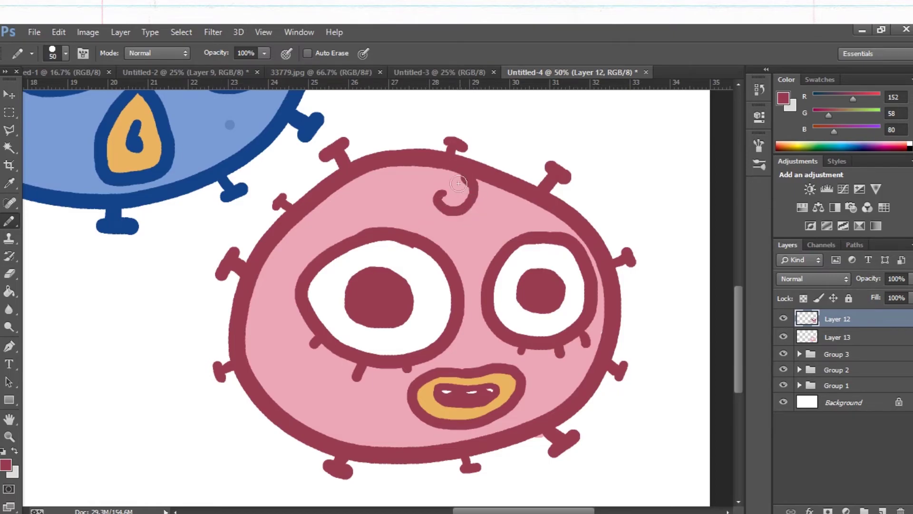
mouse_move(450, 192)
left_mouse_down()
mouse_move(453, 210)
mouse_move(475, 190)
mouse_move(444, 189)
mouse_move(439, 204)
mouse_move(461, 208)
mouse_move(471, 186)
mouse_move(389, 166)
left_mouse_up()
key("ctrl+z")
key("ctrl+z")
key("ctrl+minus")
key("ctrl+minus")
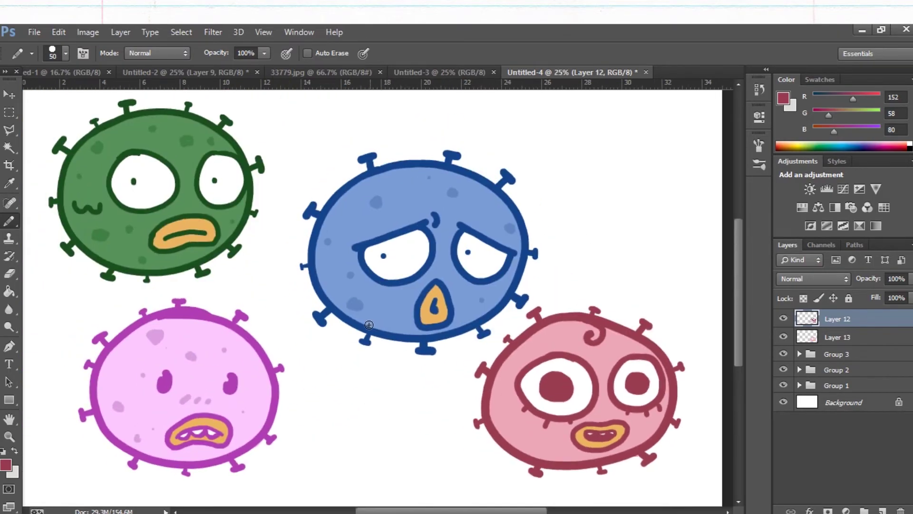
Step: Sample the body pink, darken it to RGB 224, 141, 161, and add a new layer above the pink fill layer
left_click(529, 334, "ctrl")
left_click(463, 258, "alt")
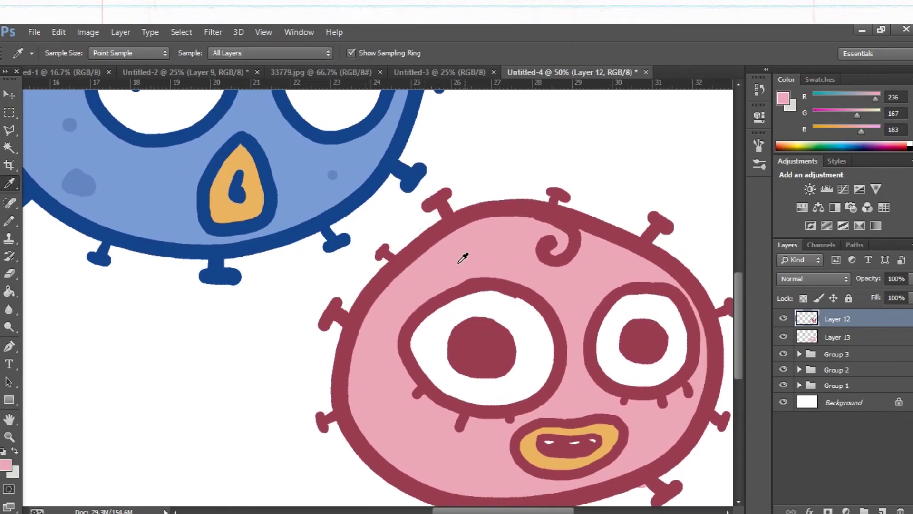
left_click(5, 465)
left_click_drag(599, 187, 591, 175)
left_click(824, 147)
left_click(839, 341)
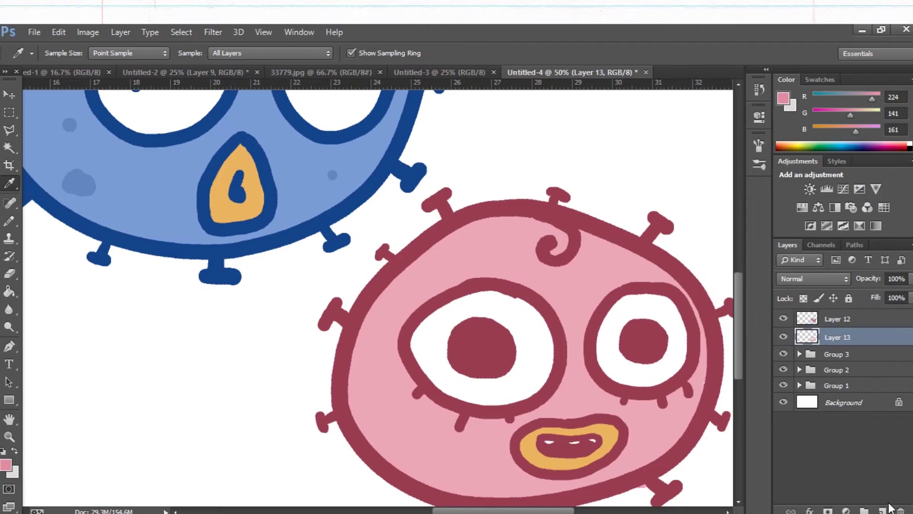
left_click(883, 510)
Step: Paint darker pink spots of varying size across the red virus's forehead, cheek and lower body with the Pencil
key("b")
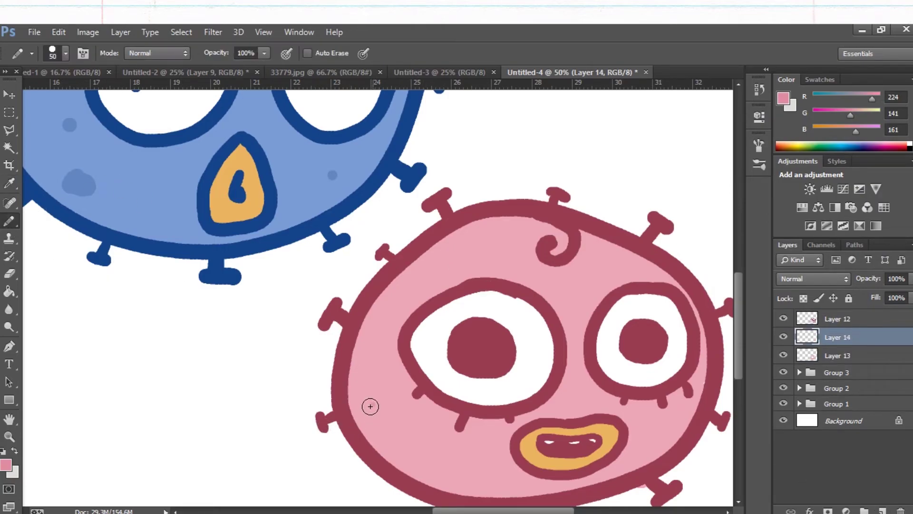
left_click(474, 250)
left_click(576, 294)
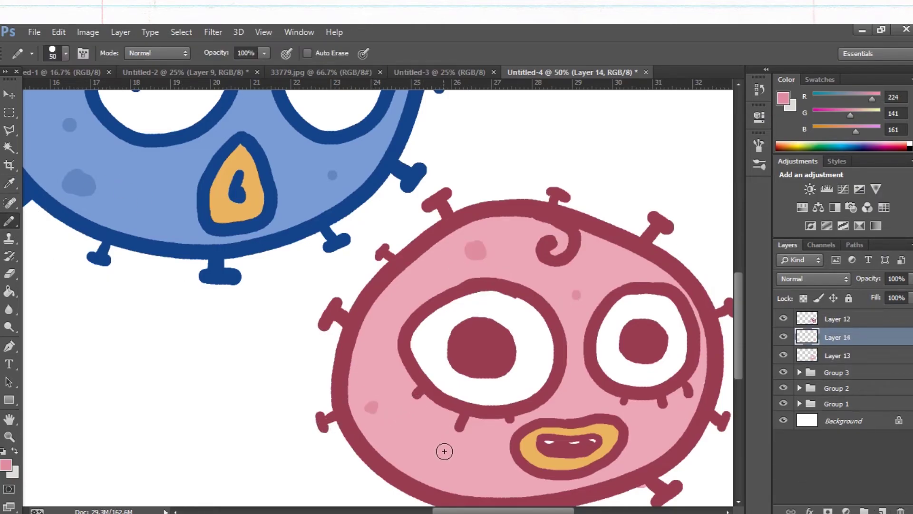
left_click(461, 460)
left_click(436, 426)
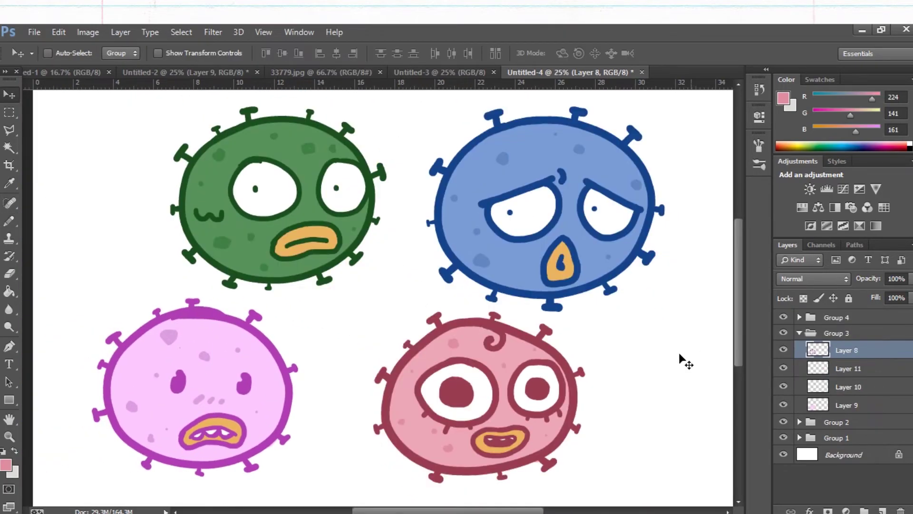
Step: Sample the purple virus's outline colour as the foreground colour
scroll(163, 304, "up", 2)
left_click_drag(163, 306, 217, 220)
left_click(7, 183)
left_click(243, 230)
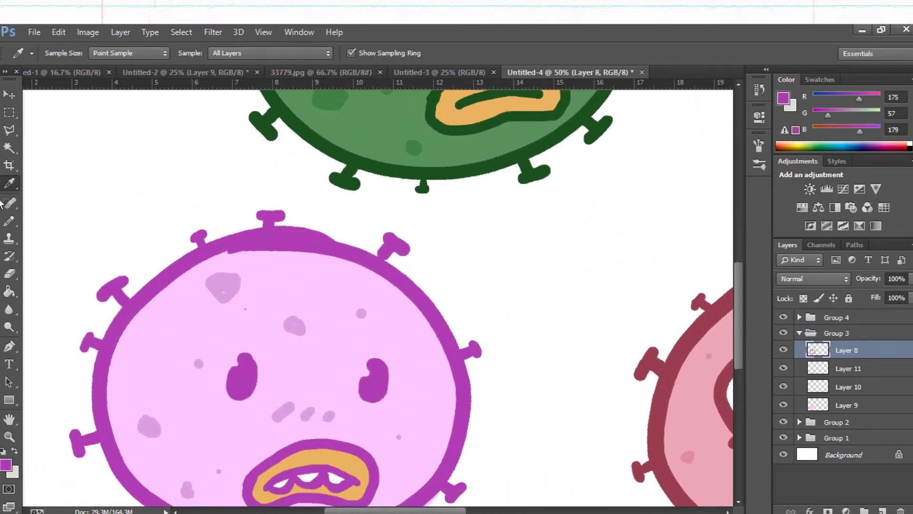
Step: Draw a notched fringe of hair across the top of the purple virus and fill it solid purple with a 50 px Pencil
key("b")
mouse_move(153, 298)
left_mouse_down()
mouse_move(206, 290)
mouse_move(217, 278)
mouse_move(242, 296)
mouse_move(330, 298)
mouse_move(354, 294)
left_mouse_up()
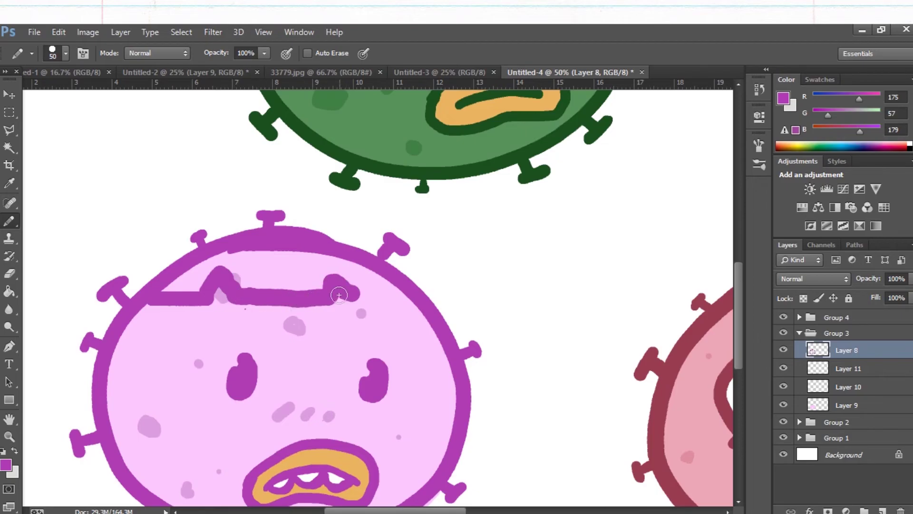
key("ctrl+z")
mouse_move(142, 303)
left_mouse_down()
mouse_move(380, 299)
mouse_move(366, 295)
mouse_move(378, 310)
mouse_move(420, 301)
left_mouse_up()
key("ctrl+z")
mouse_move(179, 296)
left_mouse_down()
mouse_move(159, 294)
mouse_move(231, 254)
mouse_move(217, 292)
mouse_move(234, 256)
mouse_move(266, 254)
mouse_move(264, 274)
mouse_move(226, 293)
mouse_move(265, 294)
mouse_move(272, 271)
mouse_move(303, 274)
mouse_move(283, 283)
mouse_move(302, 292)
mouse_move(349, 293)
mouse_move(346, 266)
mouse_move(305, 271)
left_mouse_up()
left_click_drag(361, 269, 393, 291)
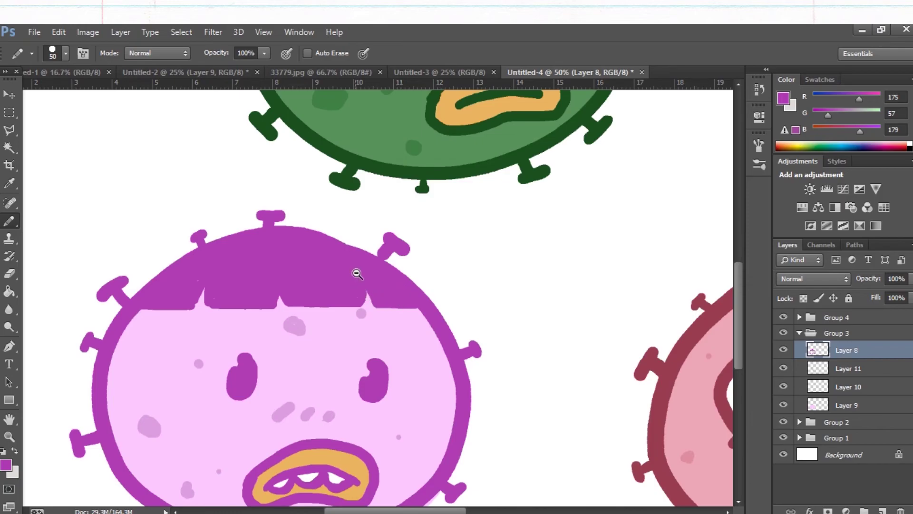
left_click(357, 274, "alt")
left_click(357, 274, "alt")
left_click(357, 274, "alt")
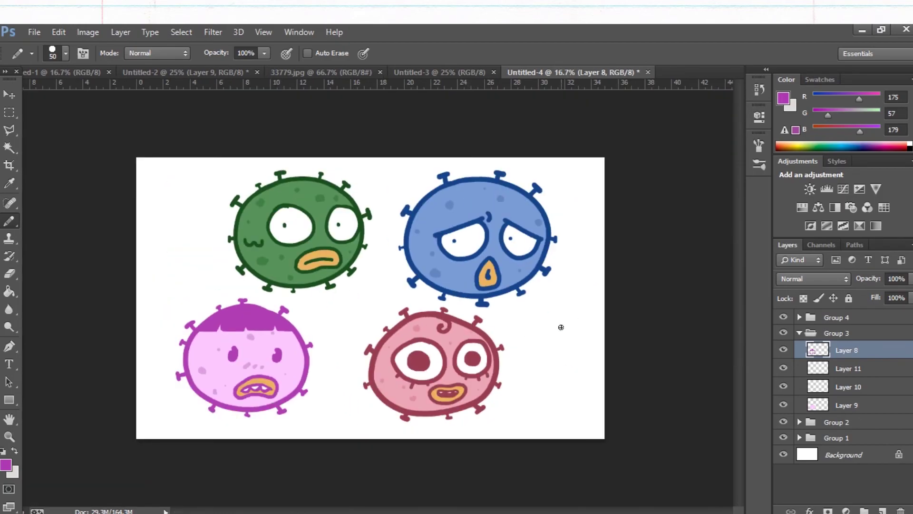